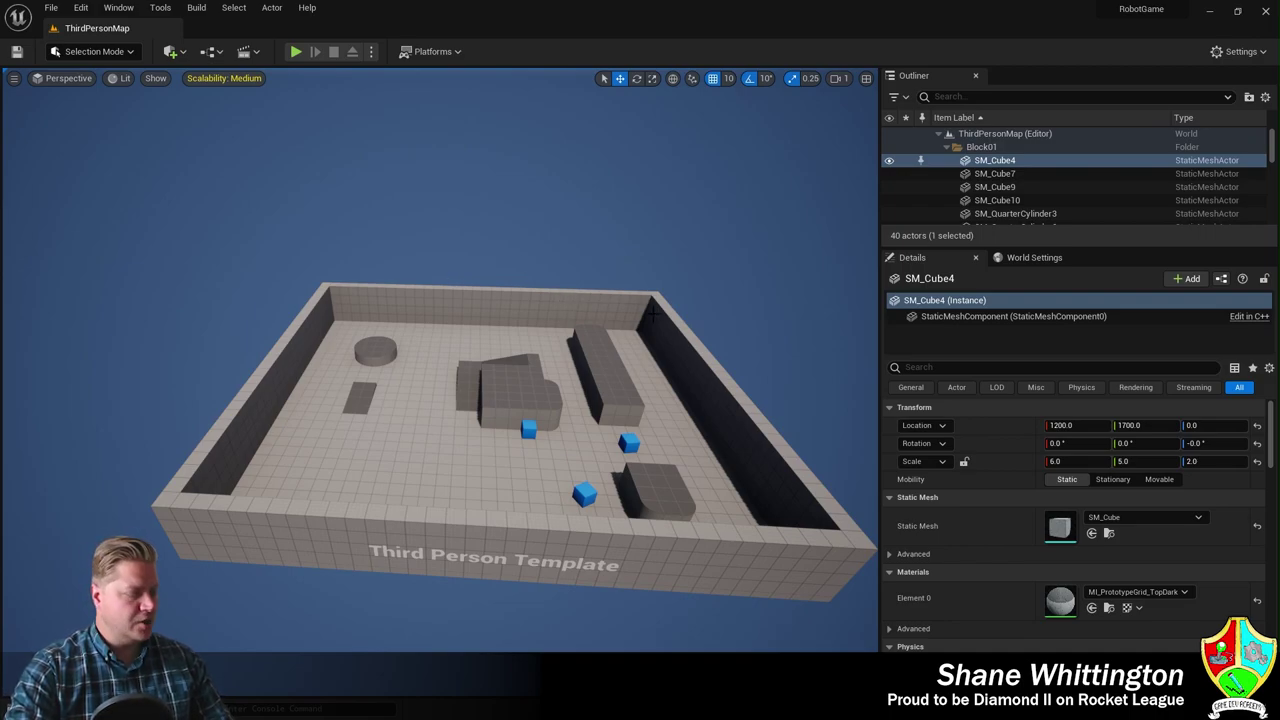
Step: Open the Content Browser drawer with Ctrl+Space to show the project's Content folders
key("ctrl+space")
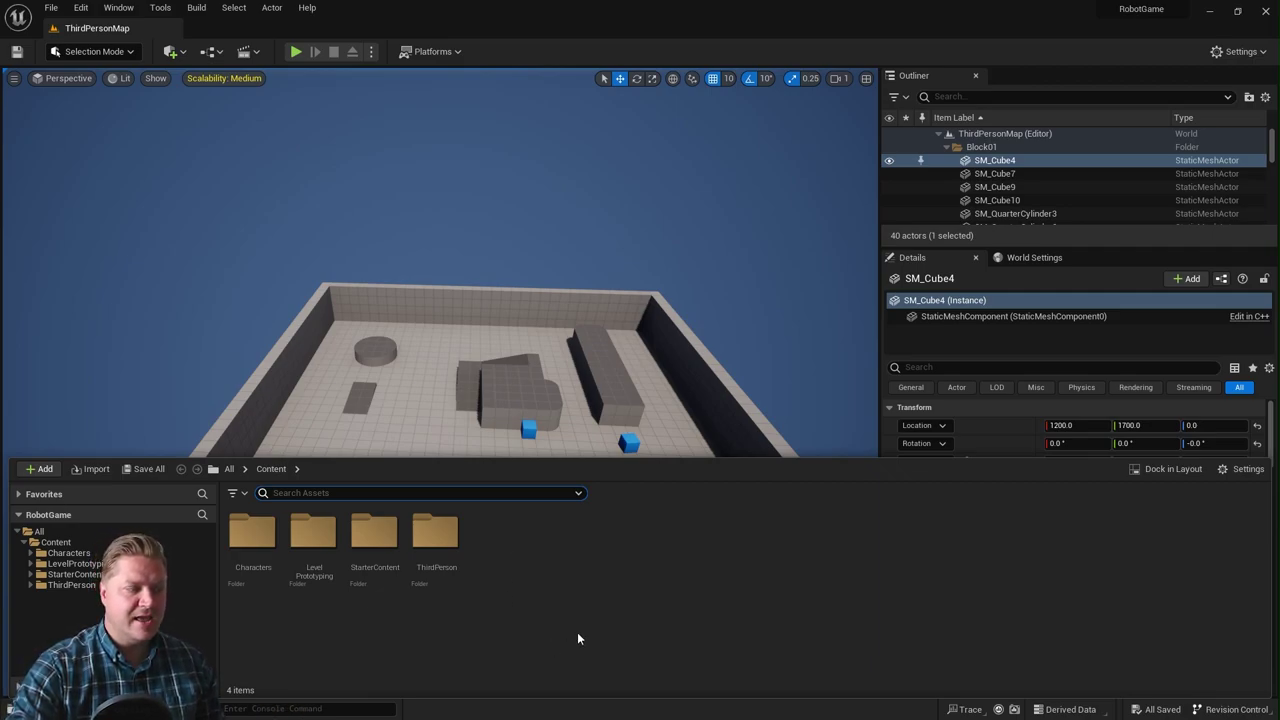
Step: Create a folder named Levels under Content and open it
right_click(516, 559)
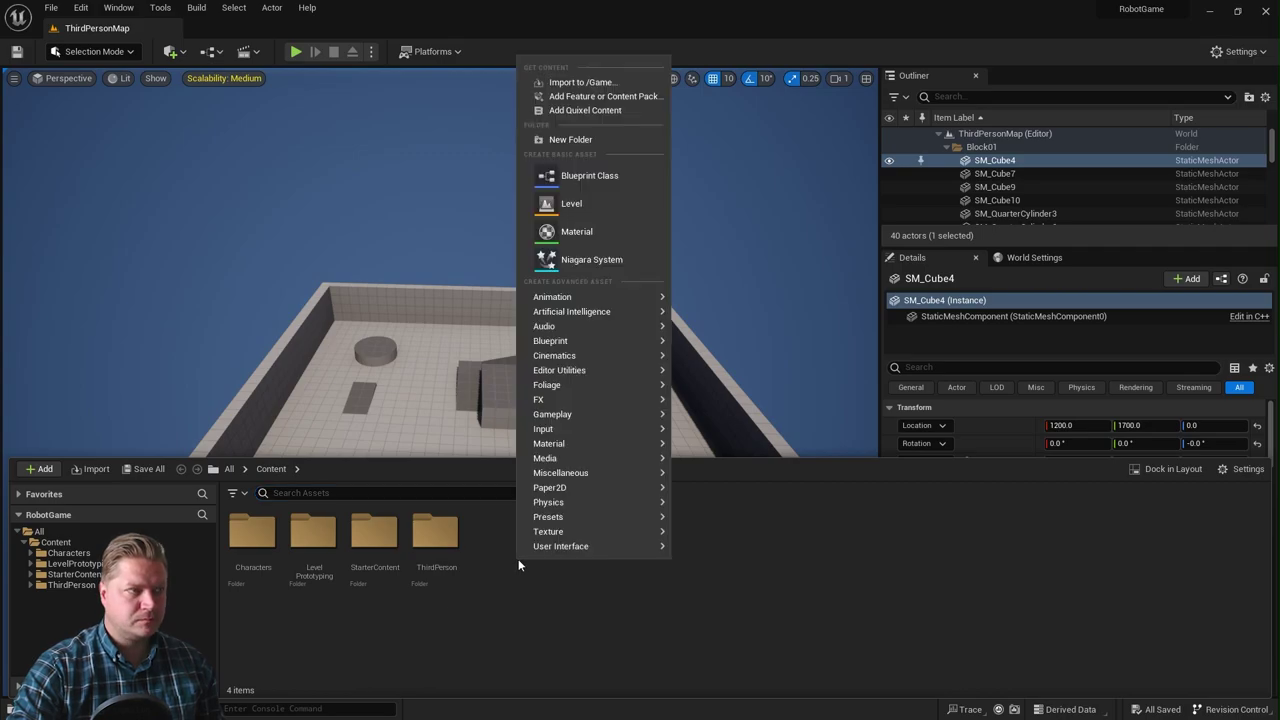
left_click(572, 141)
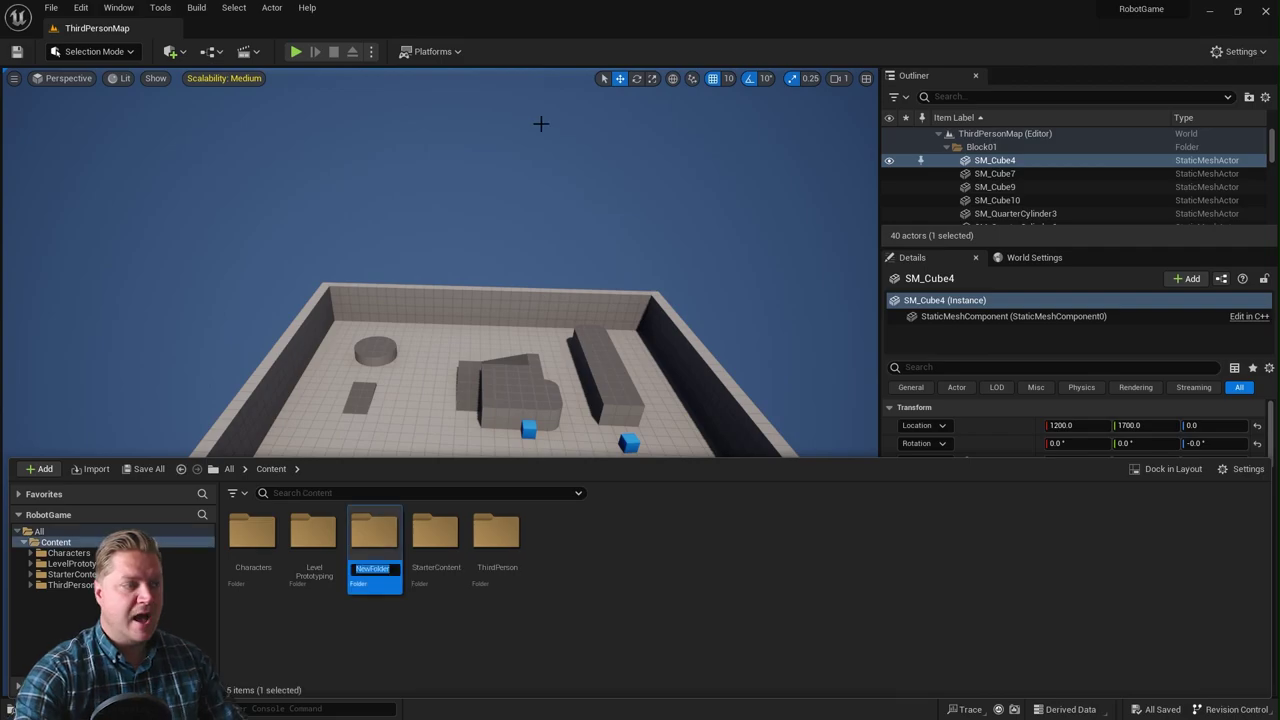
type("Leve")
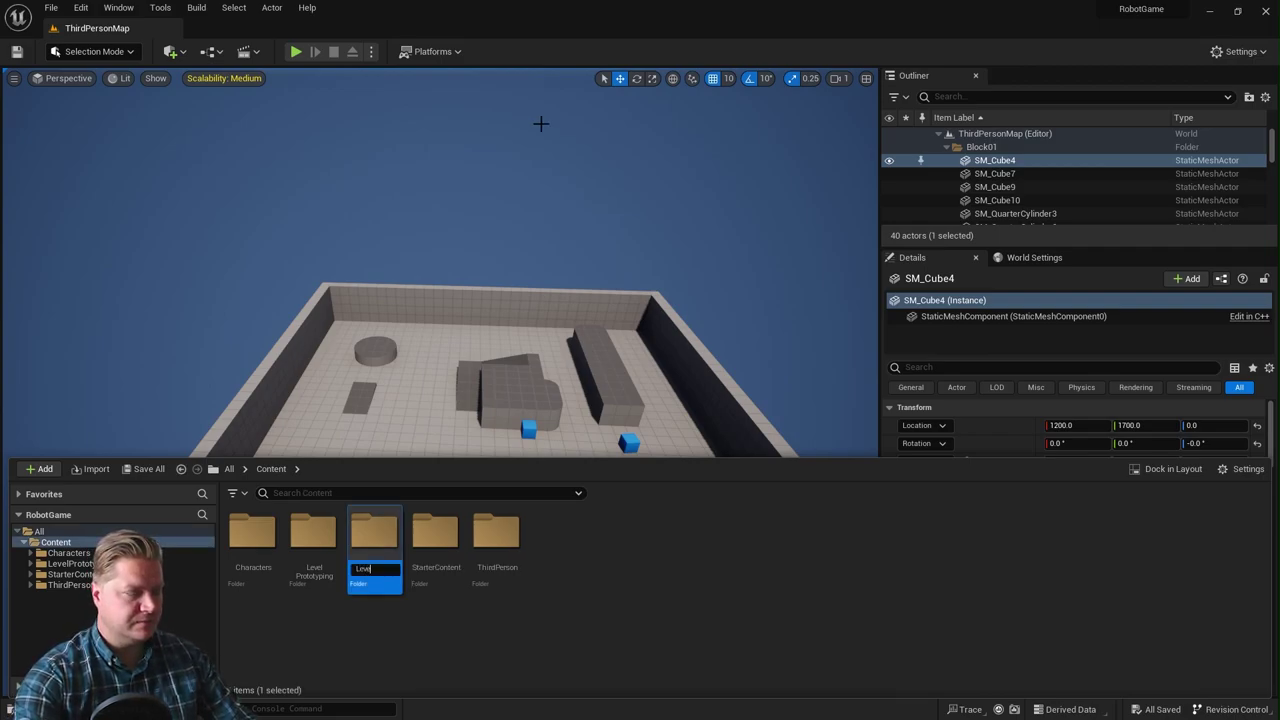
type("ls")
key("Return")
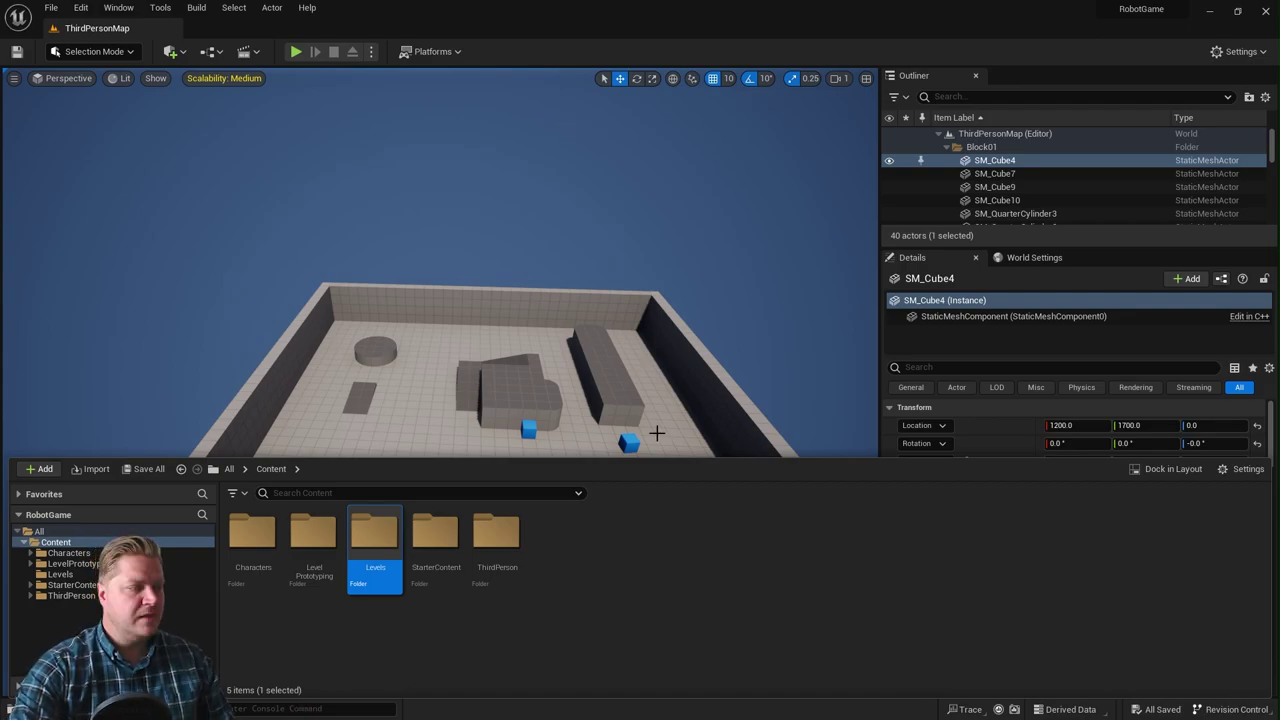
double_click(383, 543)
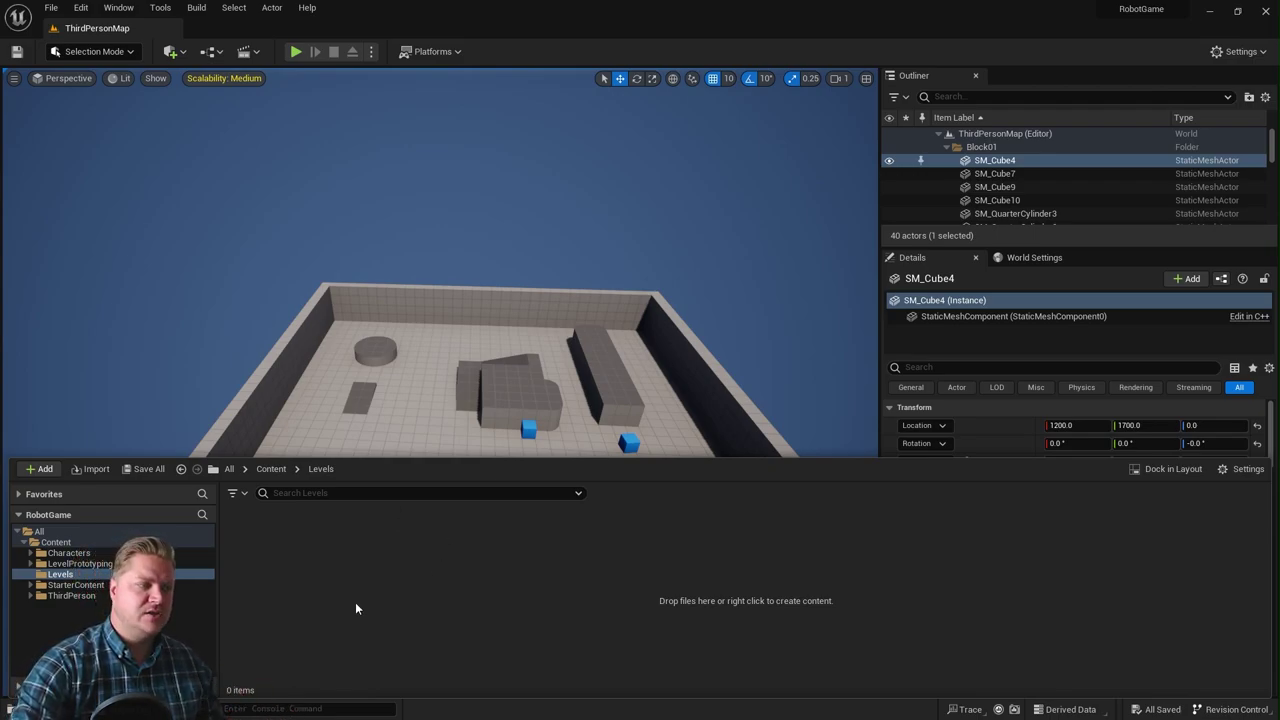
Step: Add a new level asset named DeleteMe in Levels and save it
right_click(354, 570)
left_click(430, 213)
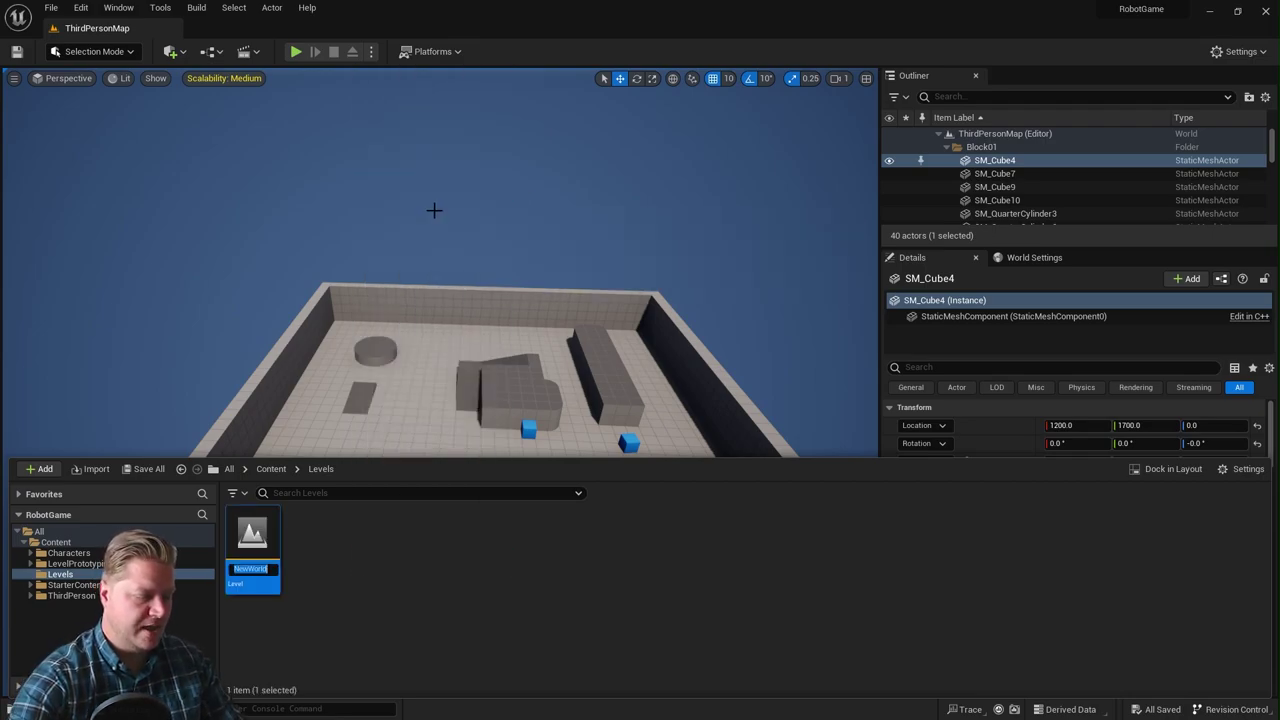
type("DeleteMe")
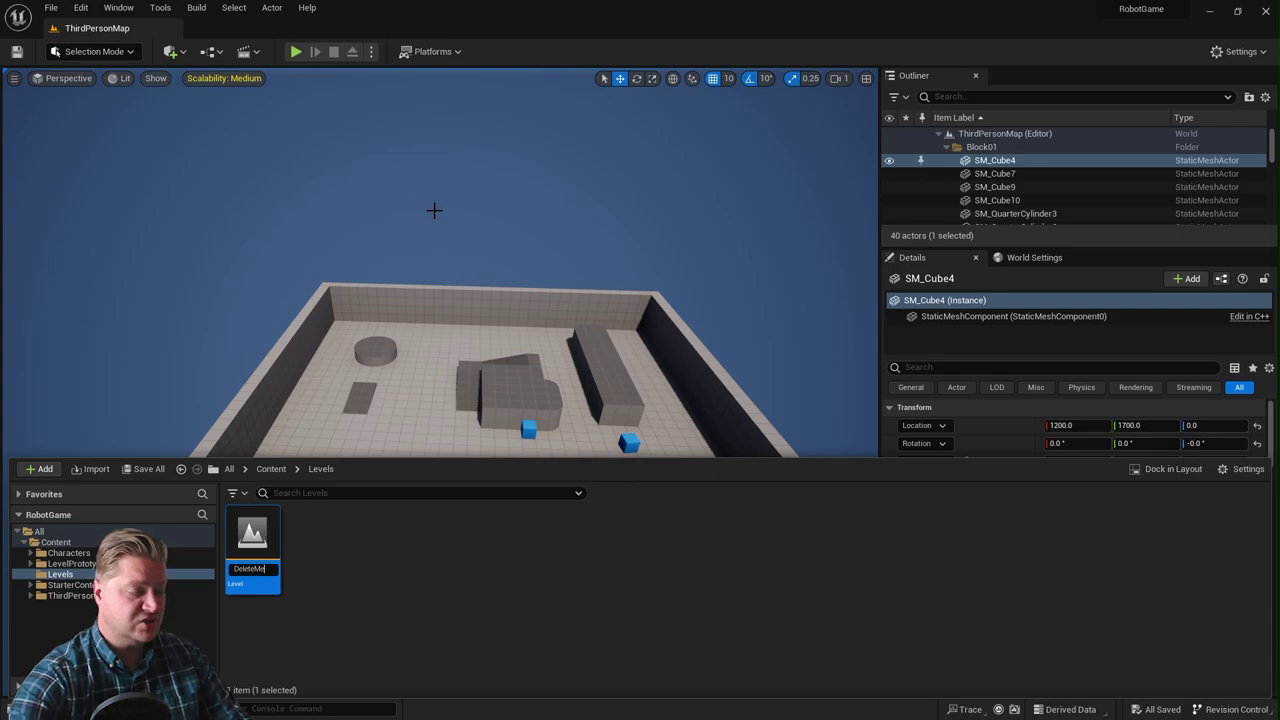
key("Return")
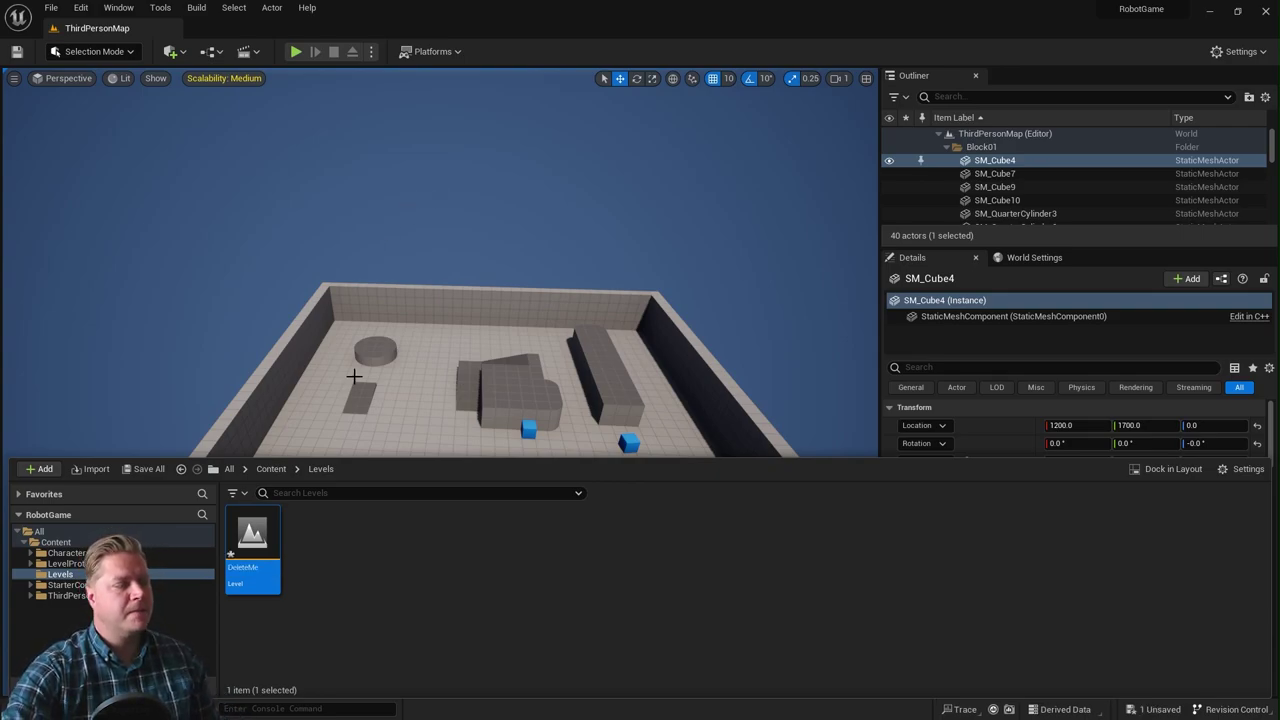
left_click(143, 469)
left_click(728, 518)
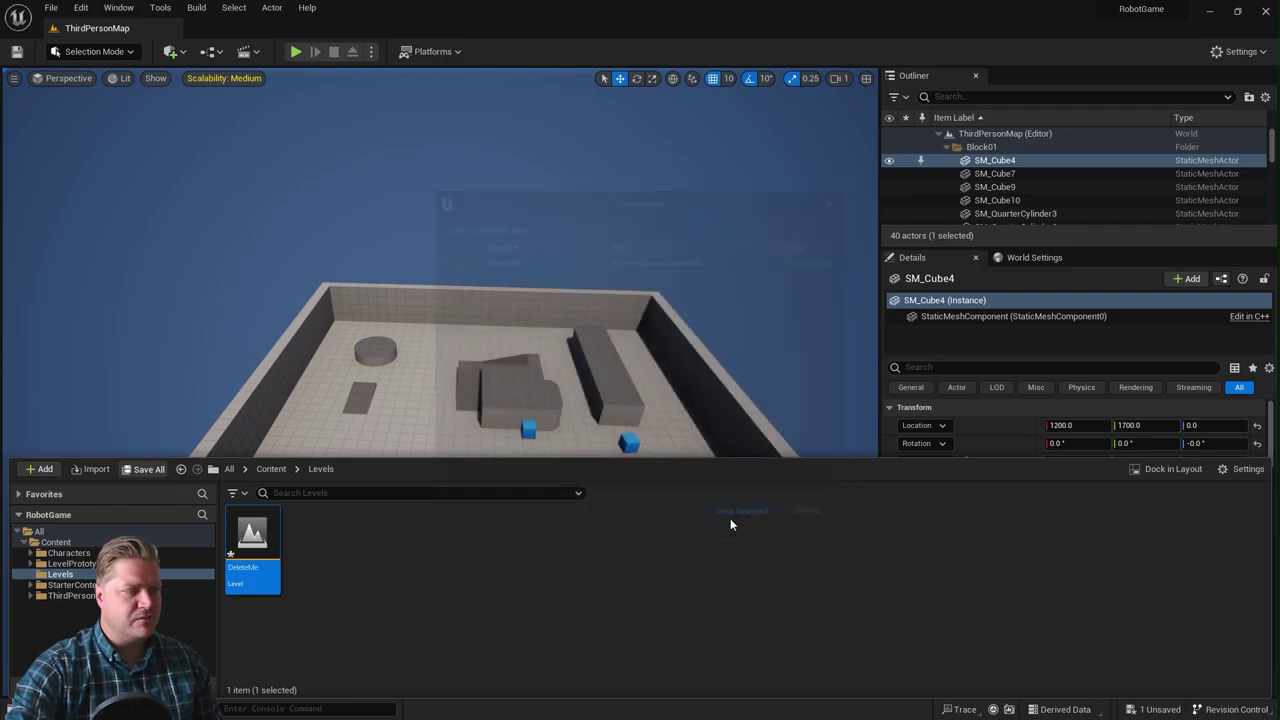
Step: Open DeleteMe, then filter the Content Browser to Level assets across all of Content
double_click(249, 527)
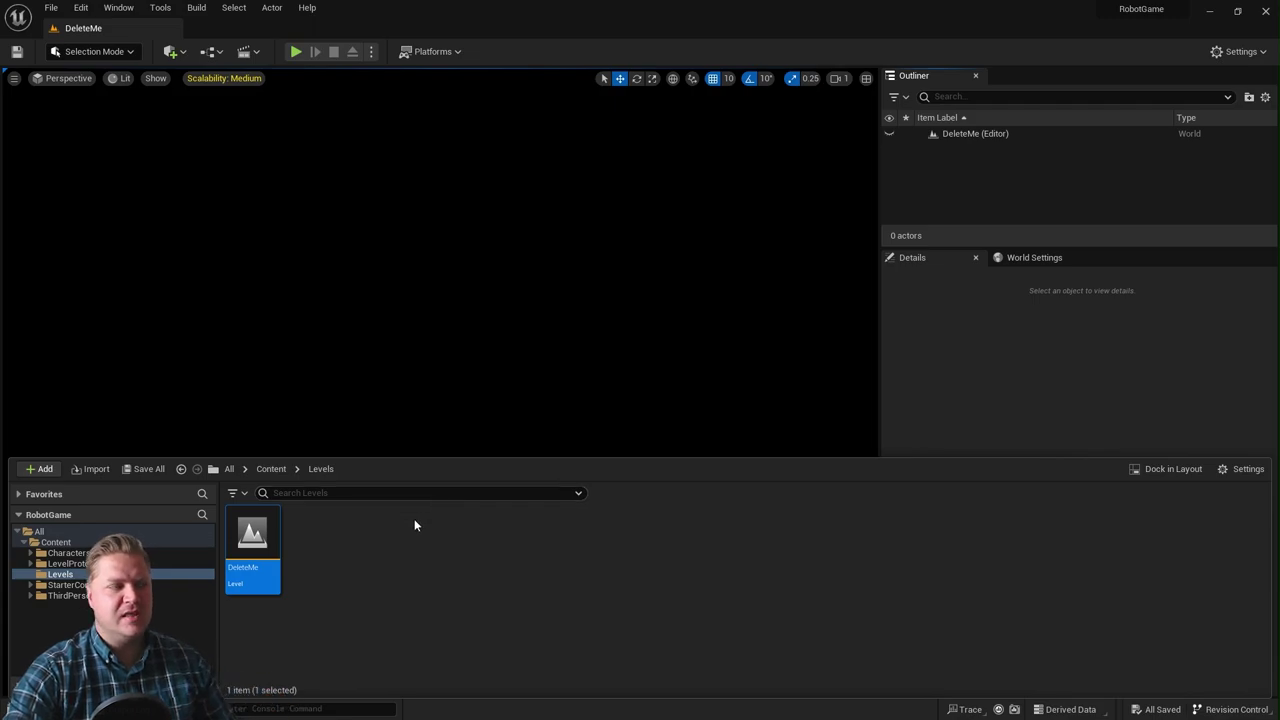
left_click(238, 495)
left_click(311, 372)
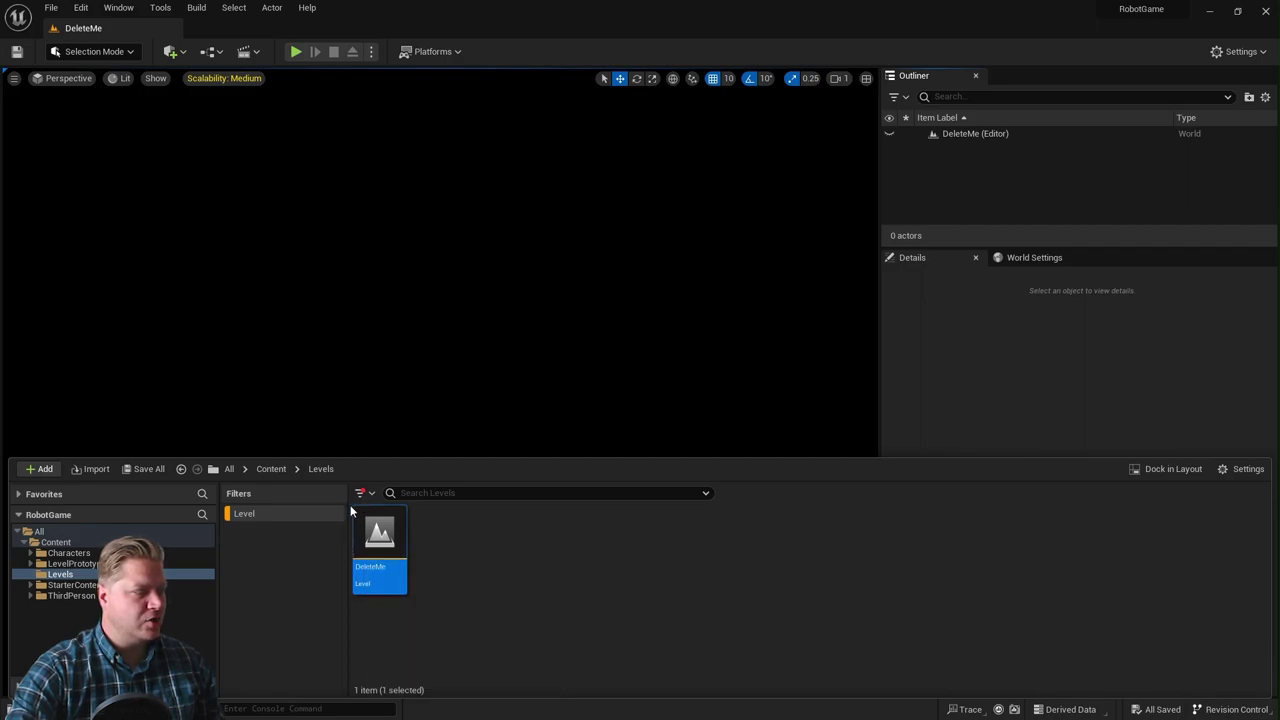
left_click(52, 542)
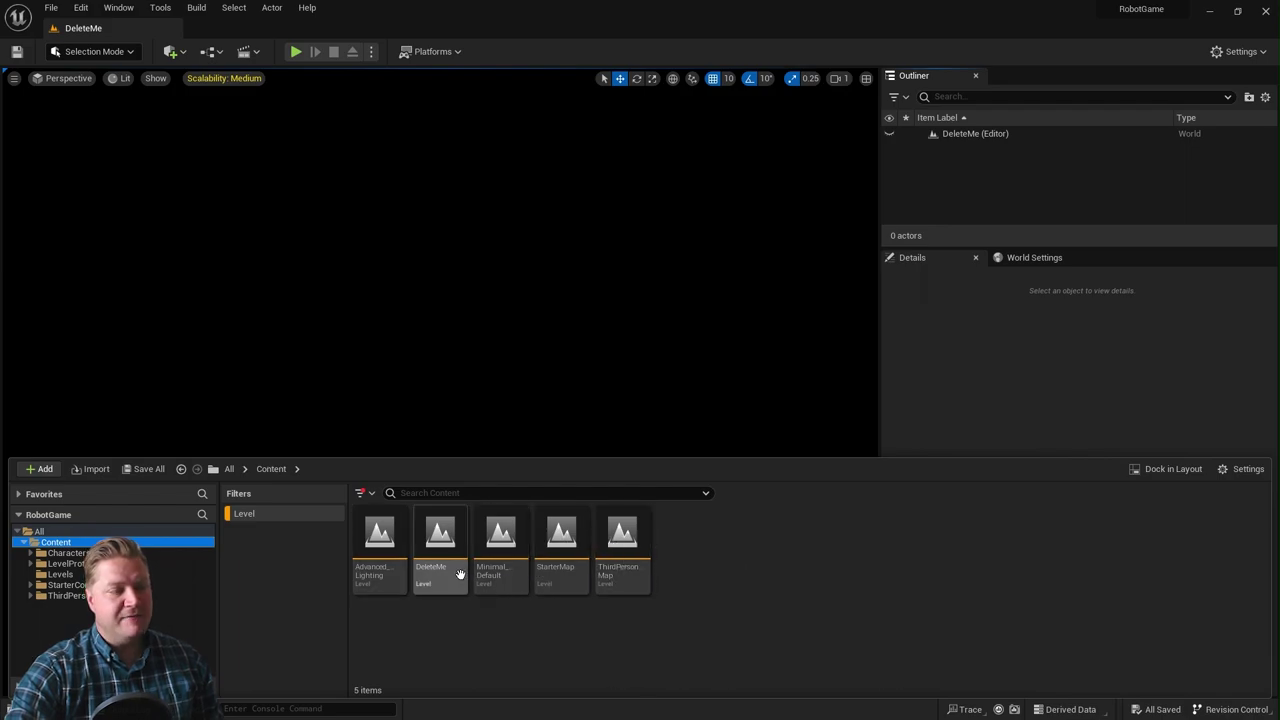
Step: Open ThirdPersonMap and delete the DeleteMe level asset
double_click(621, 537)
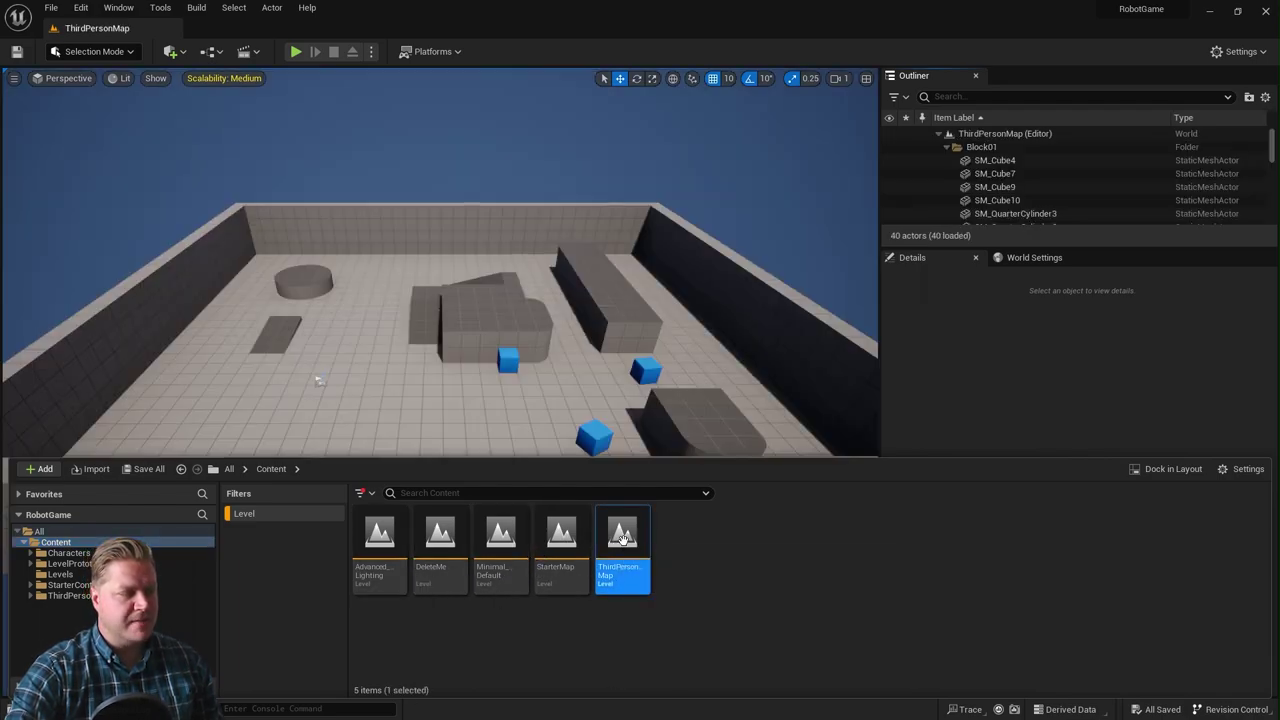
left_click(445, 540)
right_click(440, 535)
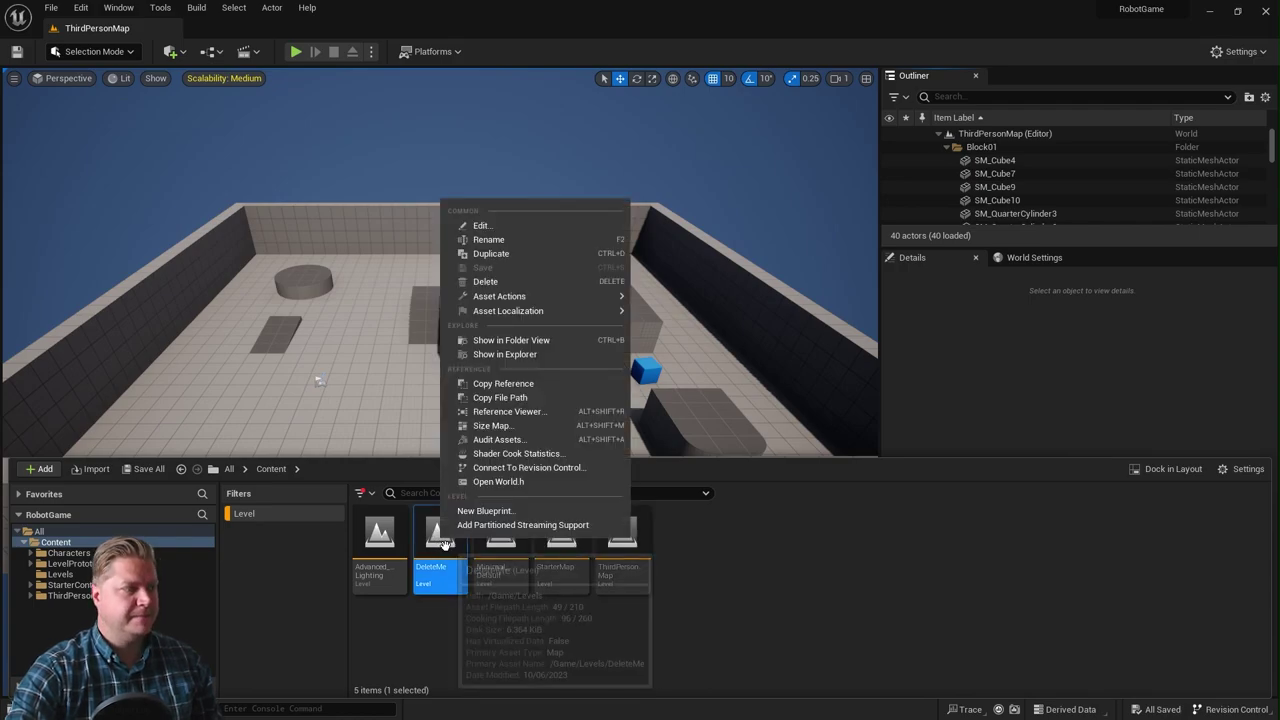
left_click(505, 287)
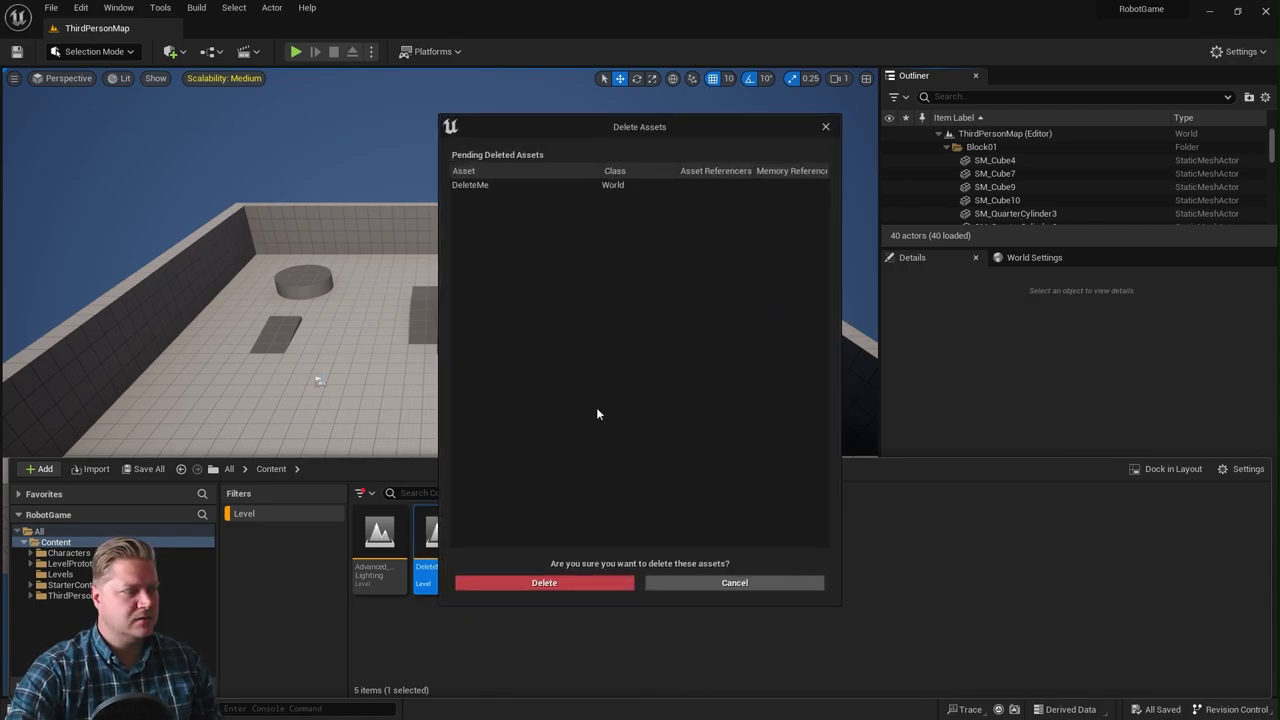
left_click(575, 585)
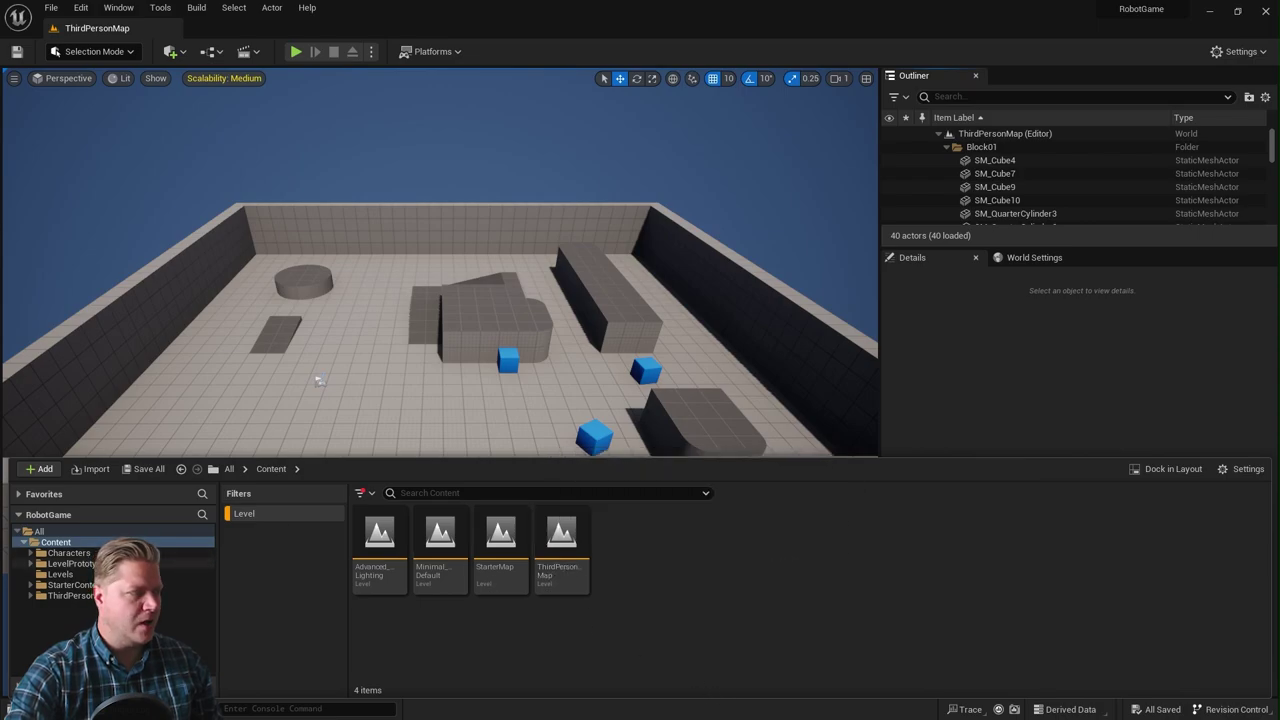
Step: Remove the Level filter so Content's folders show again
left_click(268, 514)
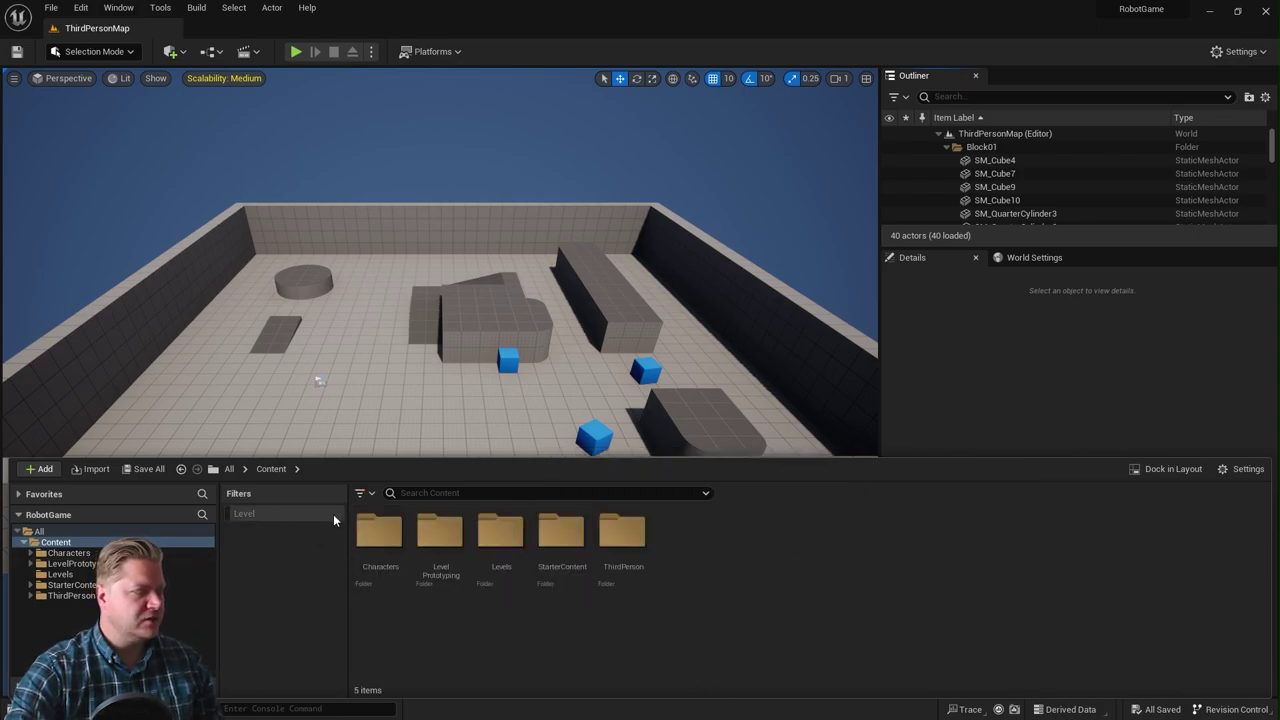
left_click(364, 493)
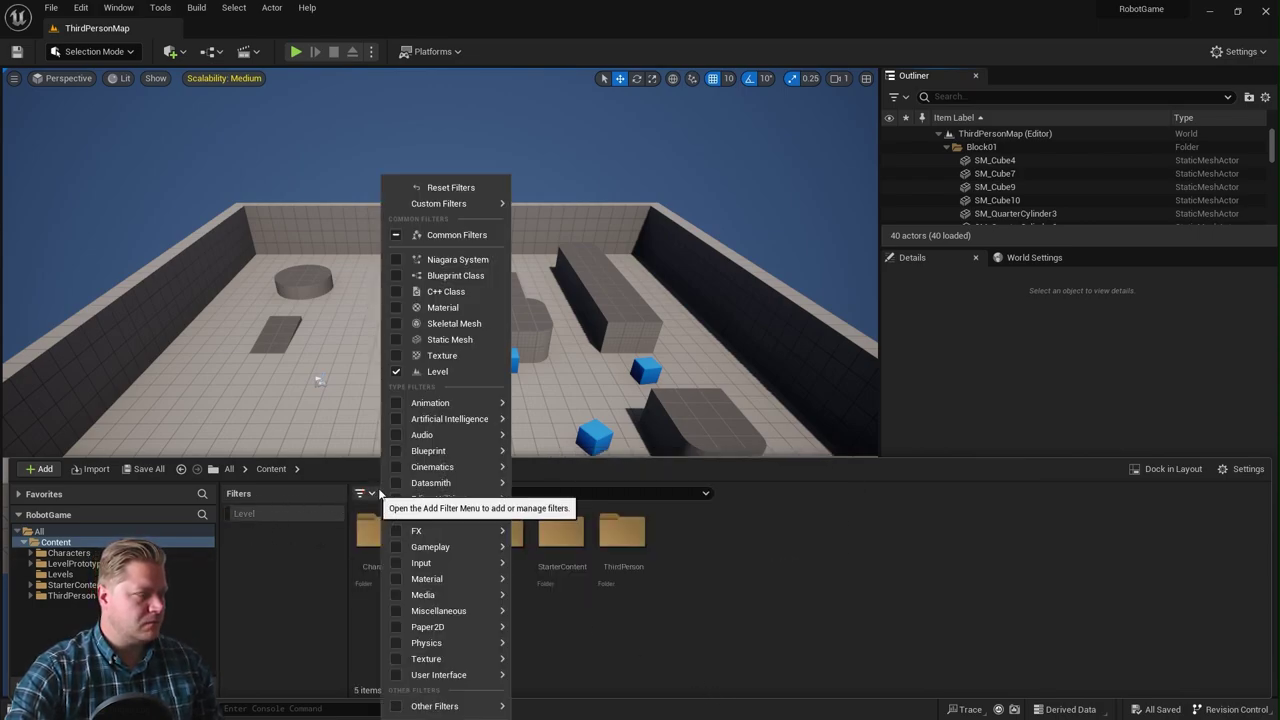
left_click(440, 372)
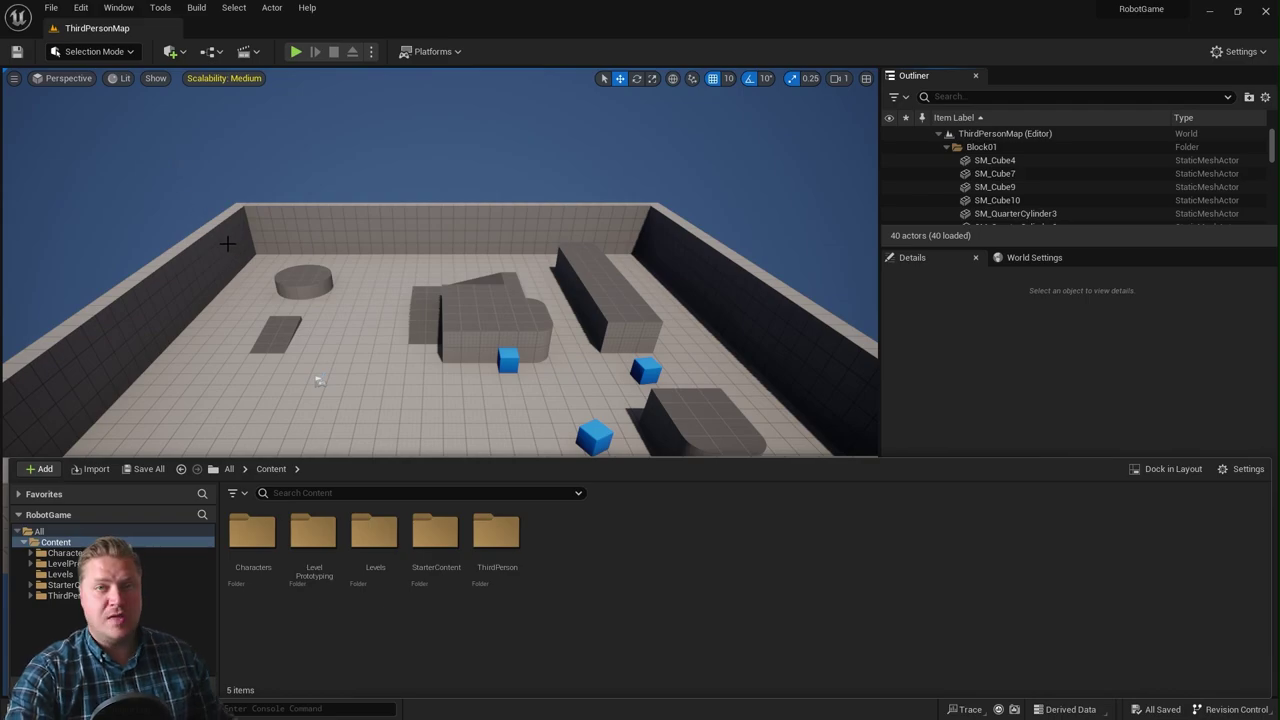
Step: Create a new untitled level from the Empty Level template
left_click(52, 8)
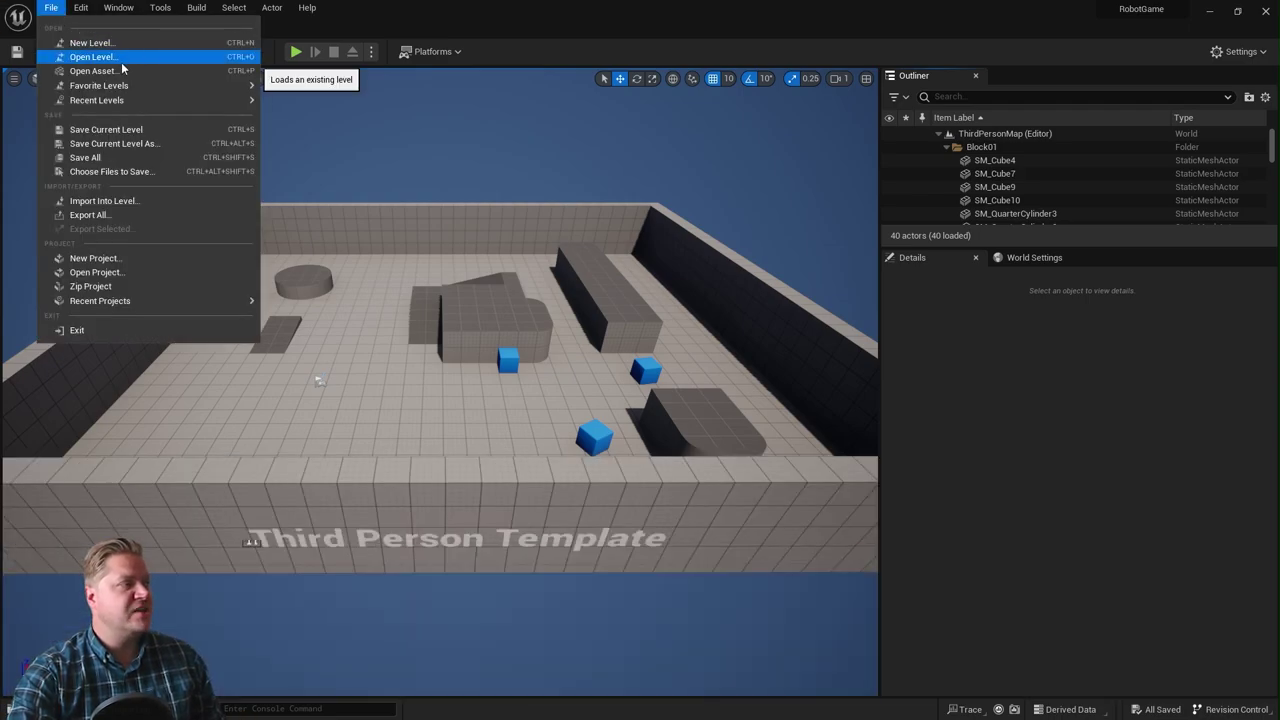
left_click(90, 43)
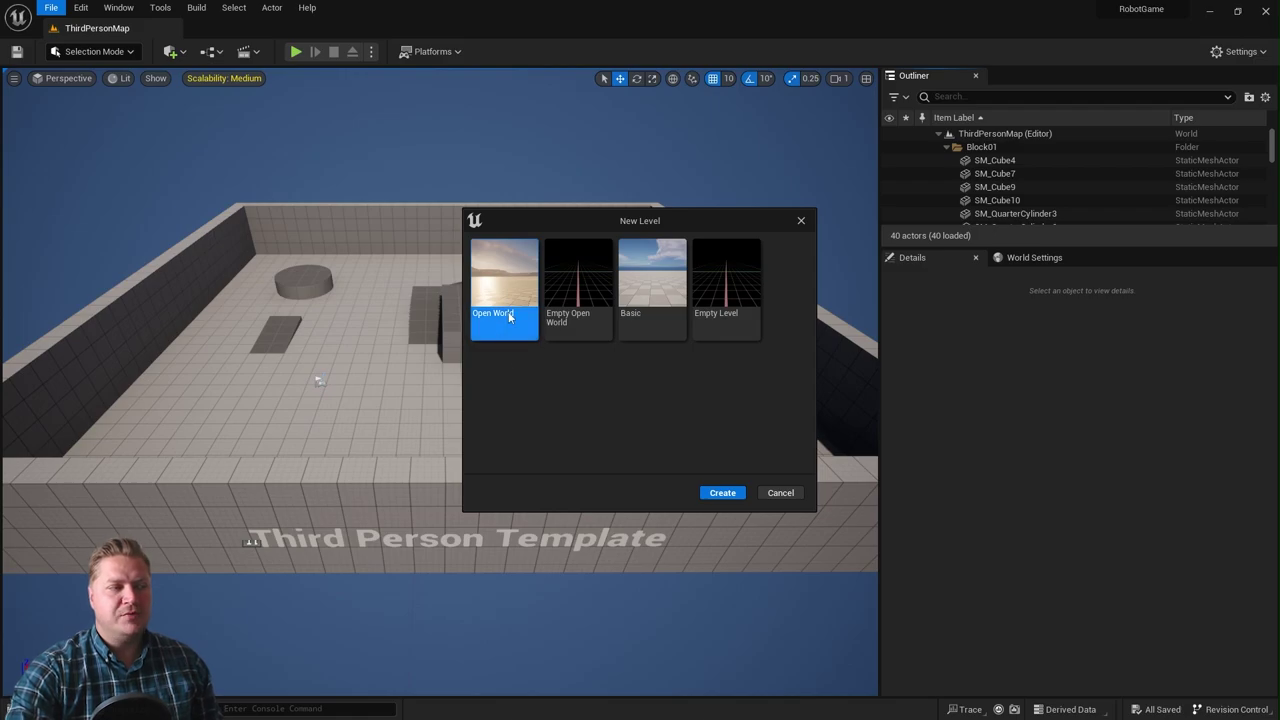
left_click(590, 296)
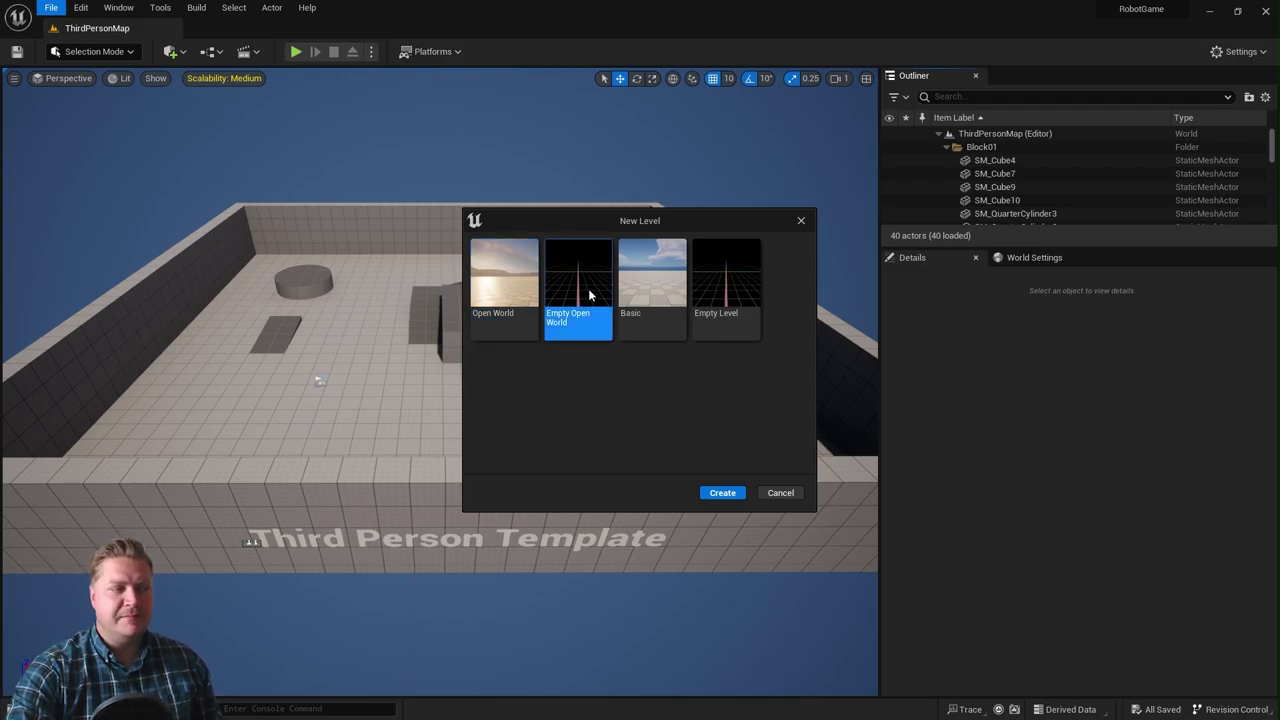
left_click(661, 294)
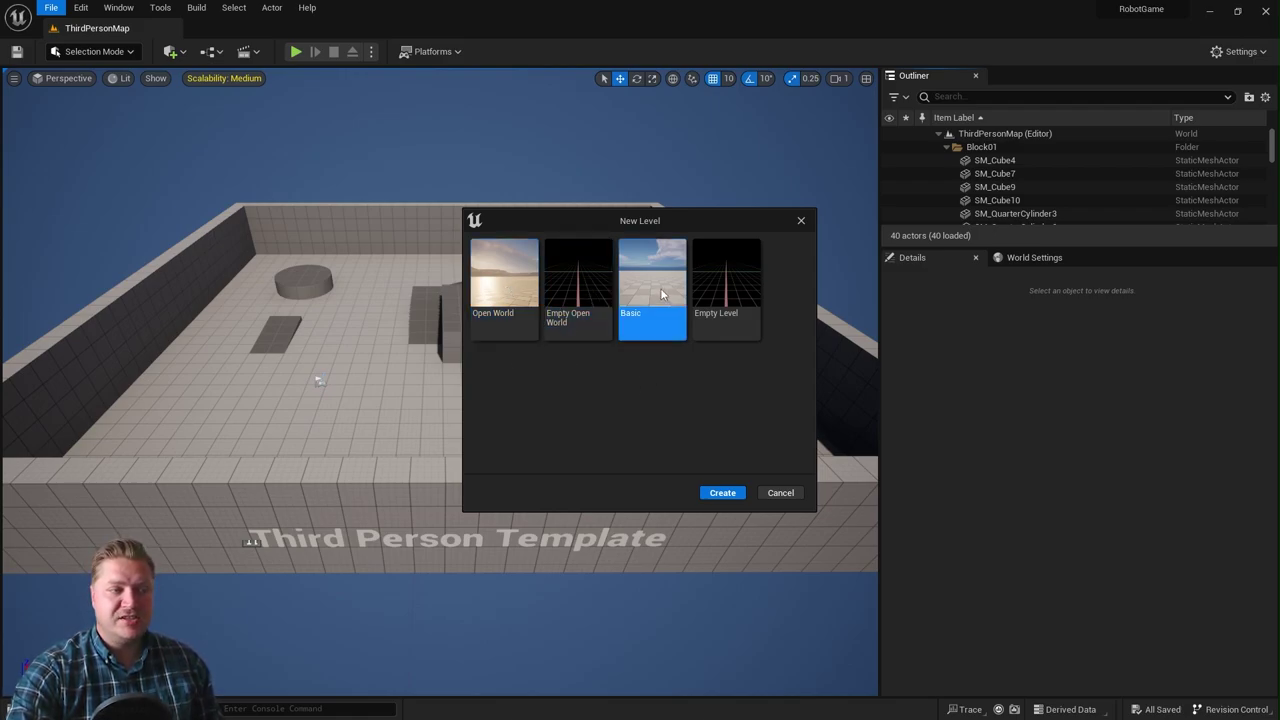
left_click(749, 294)
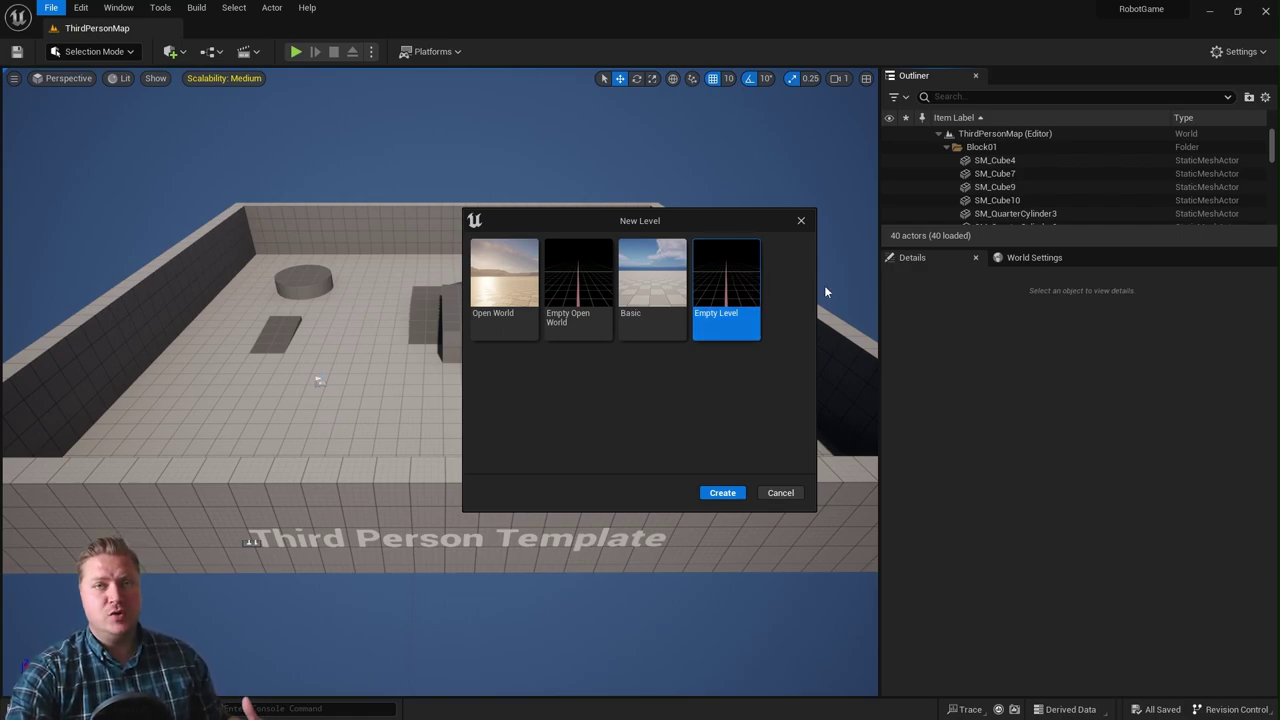
left_click(650, 280)
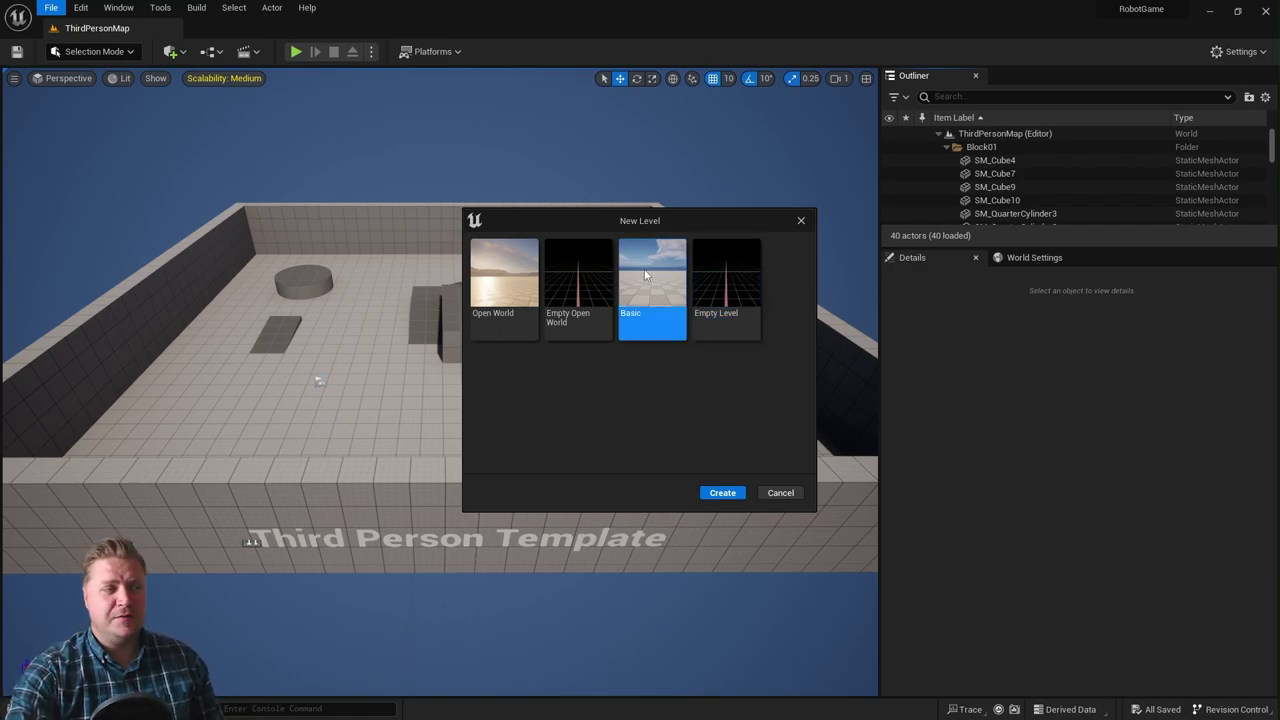
left_click(505, 277)
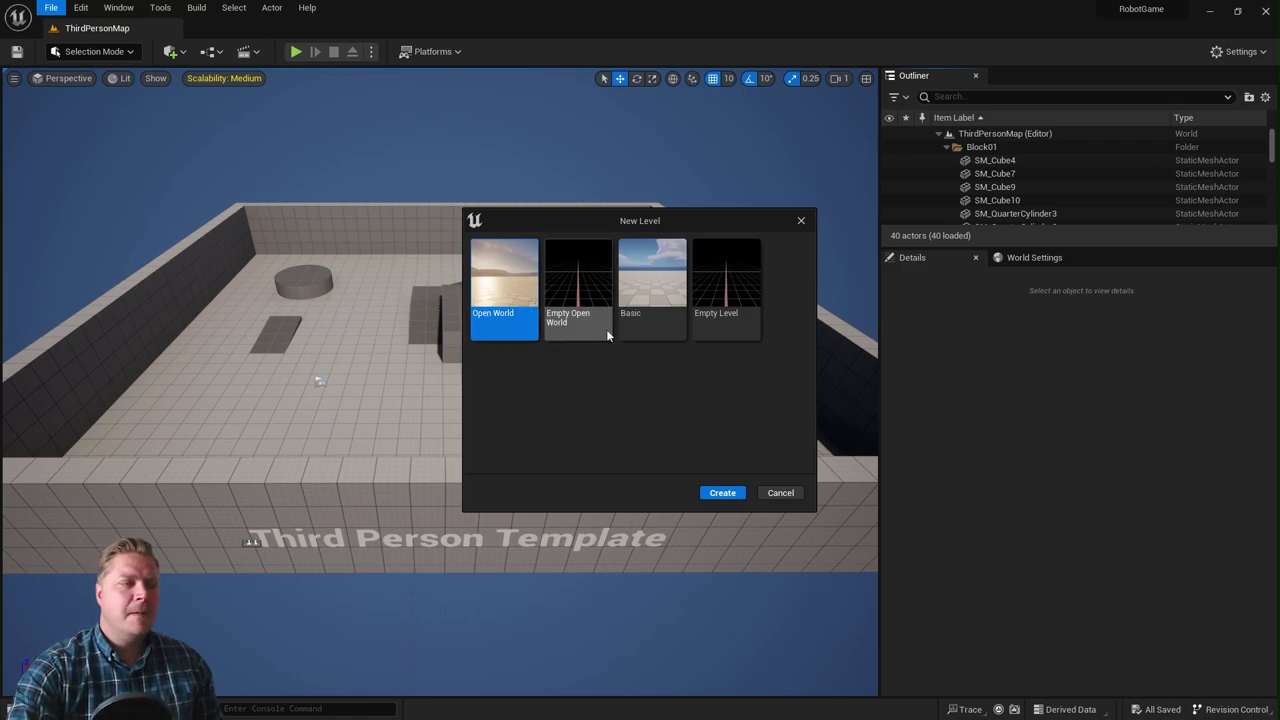
left_click(724, 280)
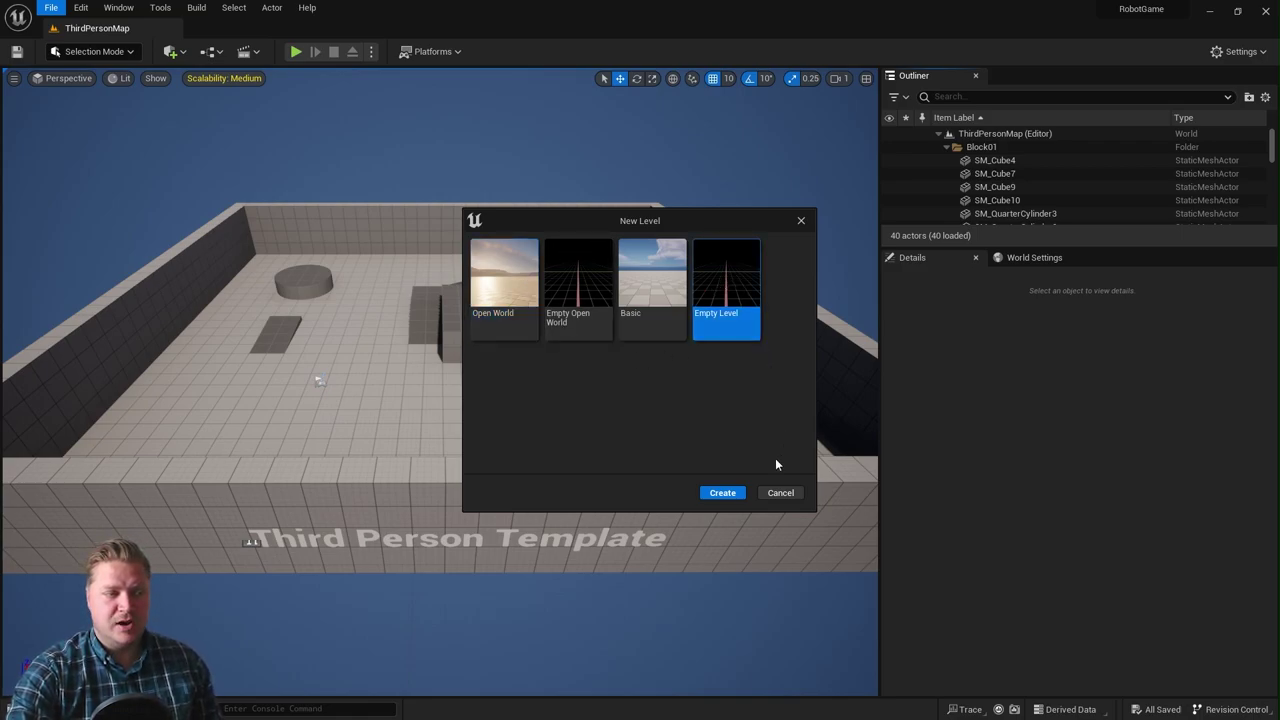
left_click(718, 493)
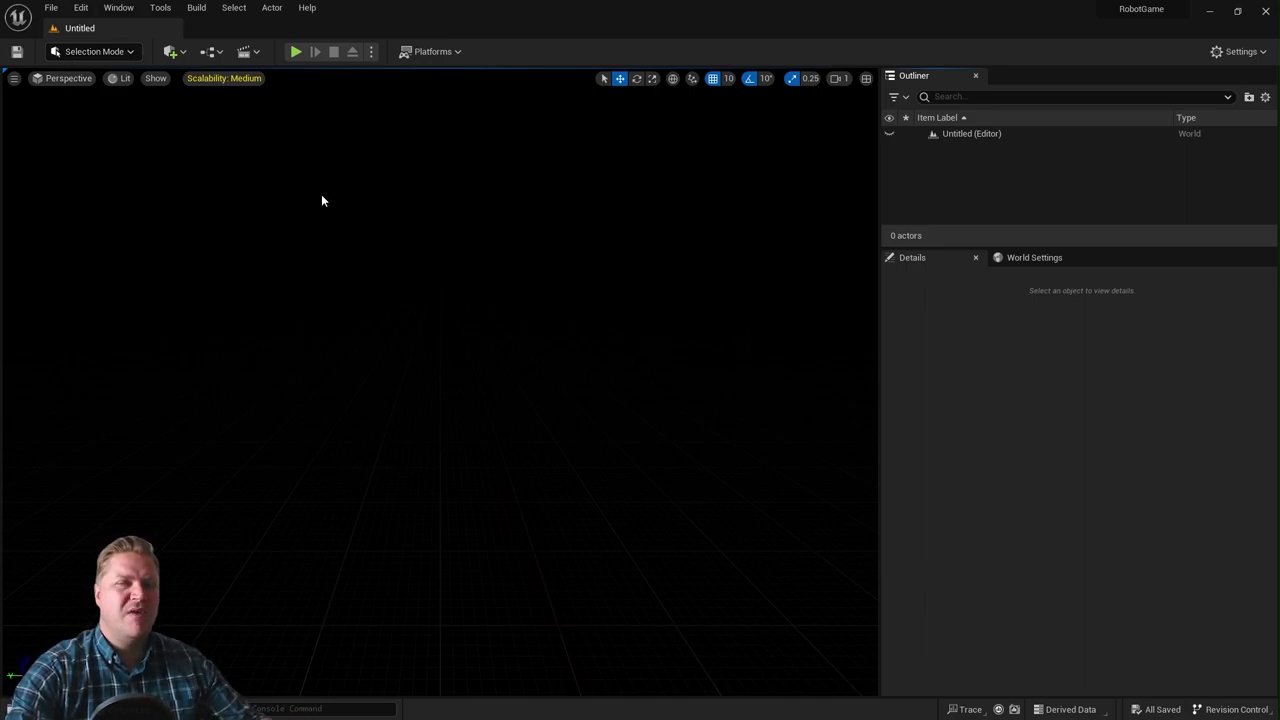
Step: Save the current level as Ship in the Levels folder
left_click(46, 8)
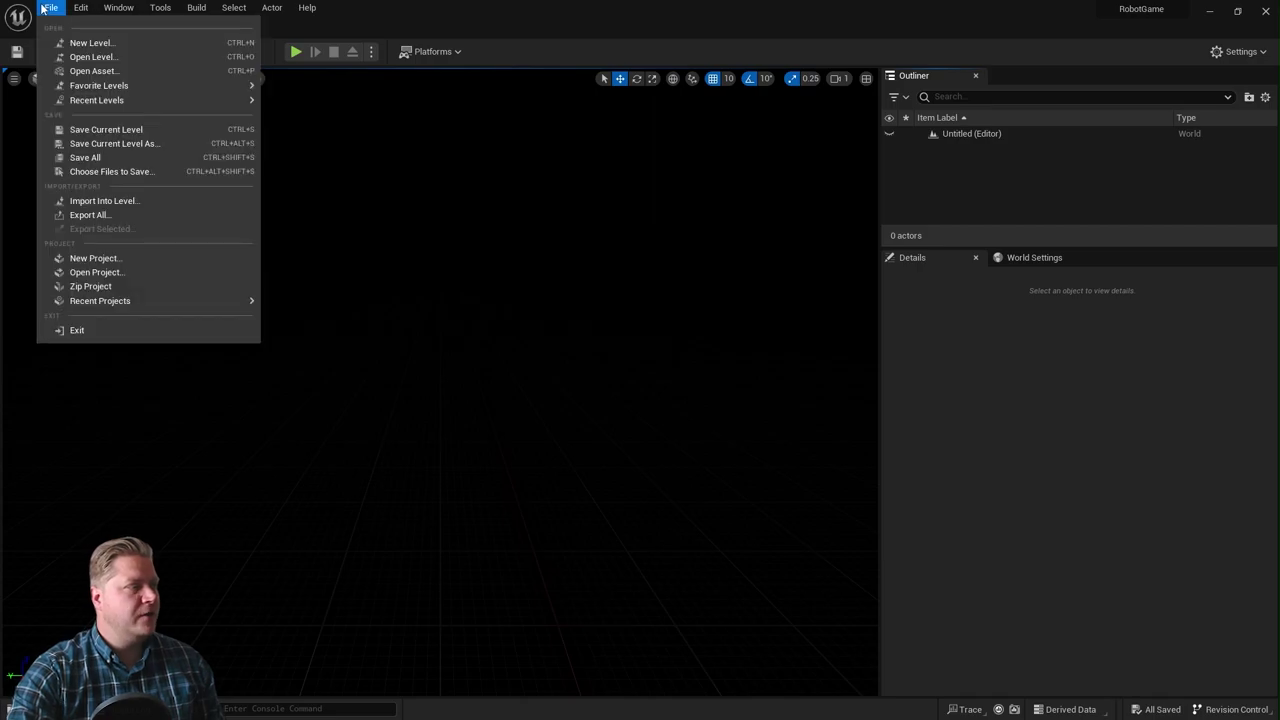
left_click(130, 143)
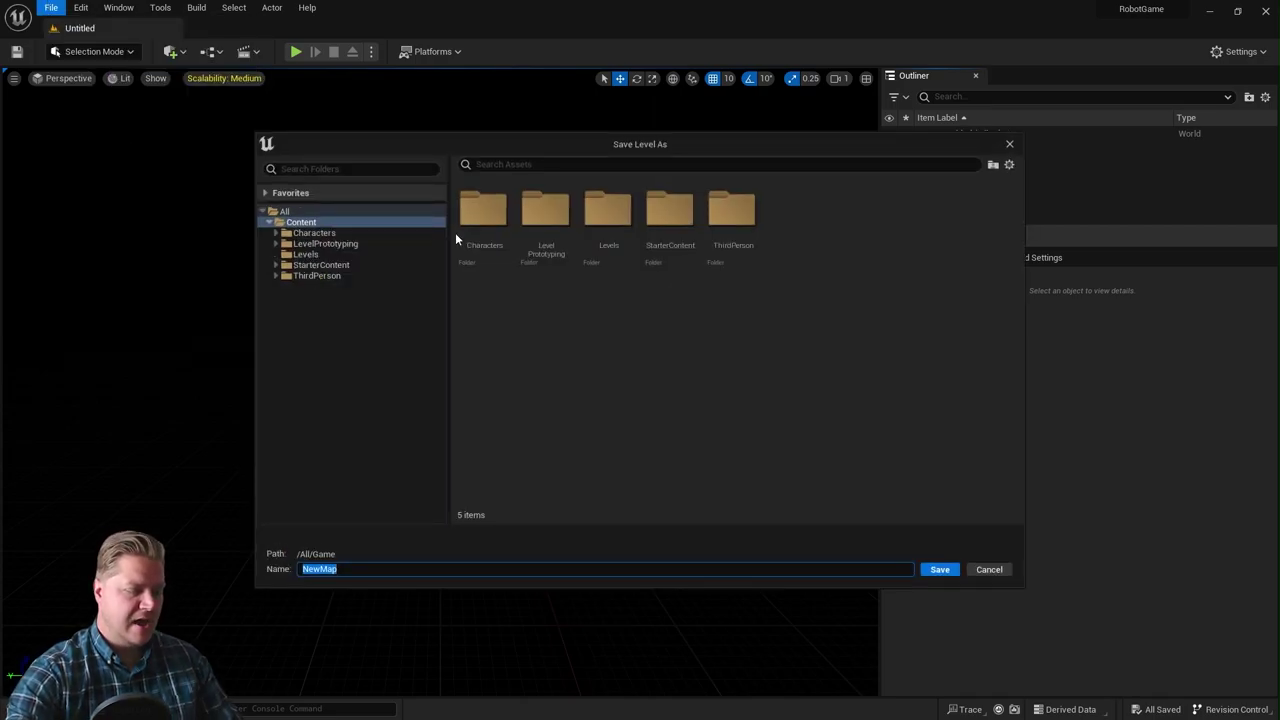
type("Ship")
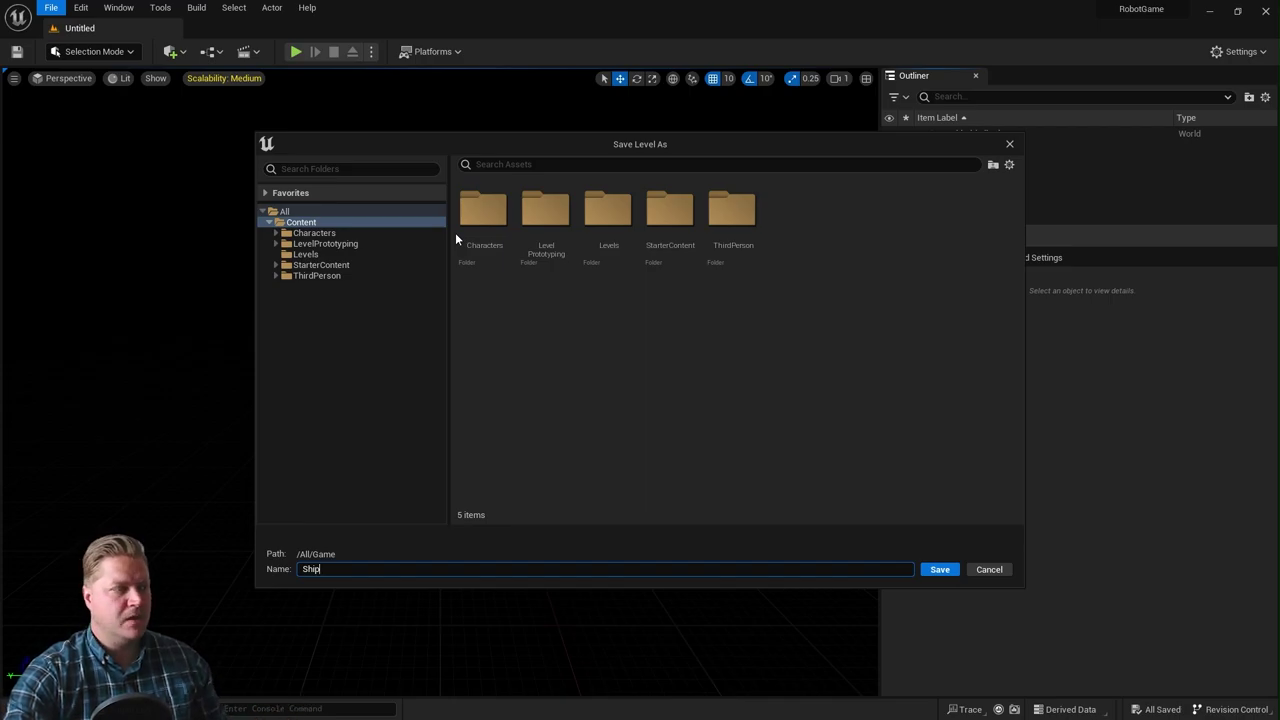
double_click(610, 207)
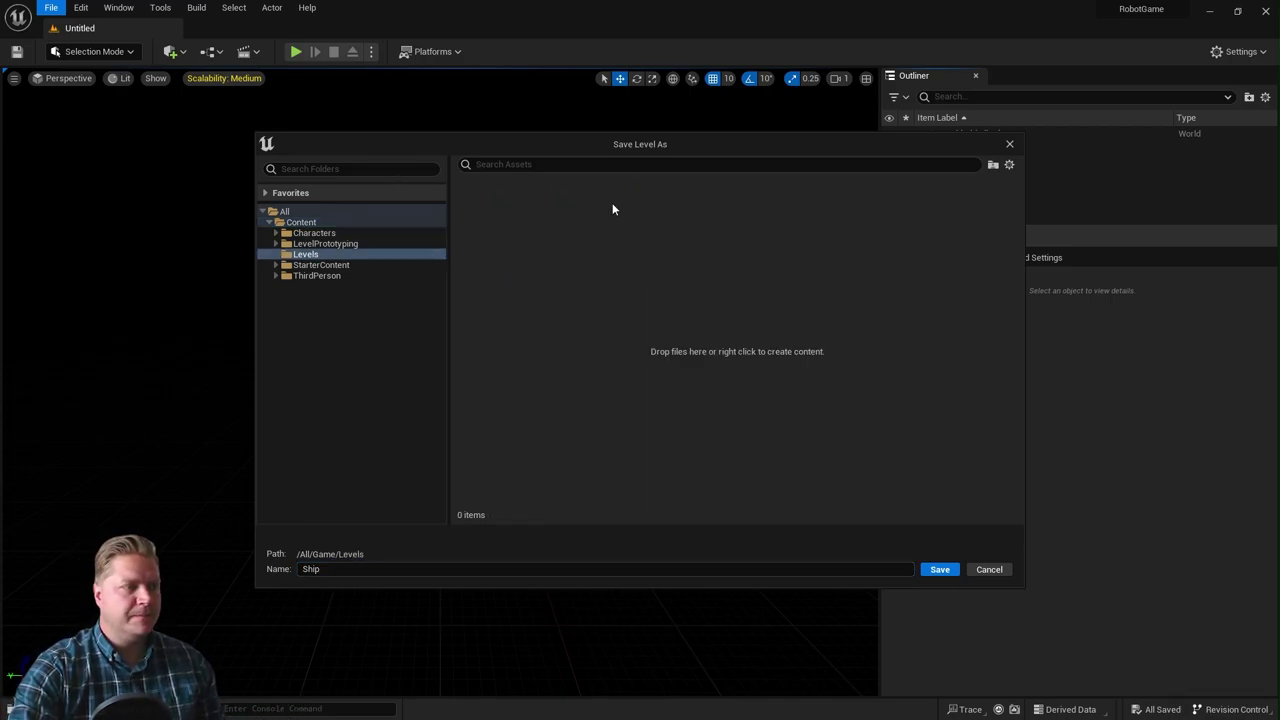
left_click(940, 569)
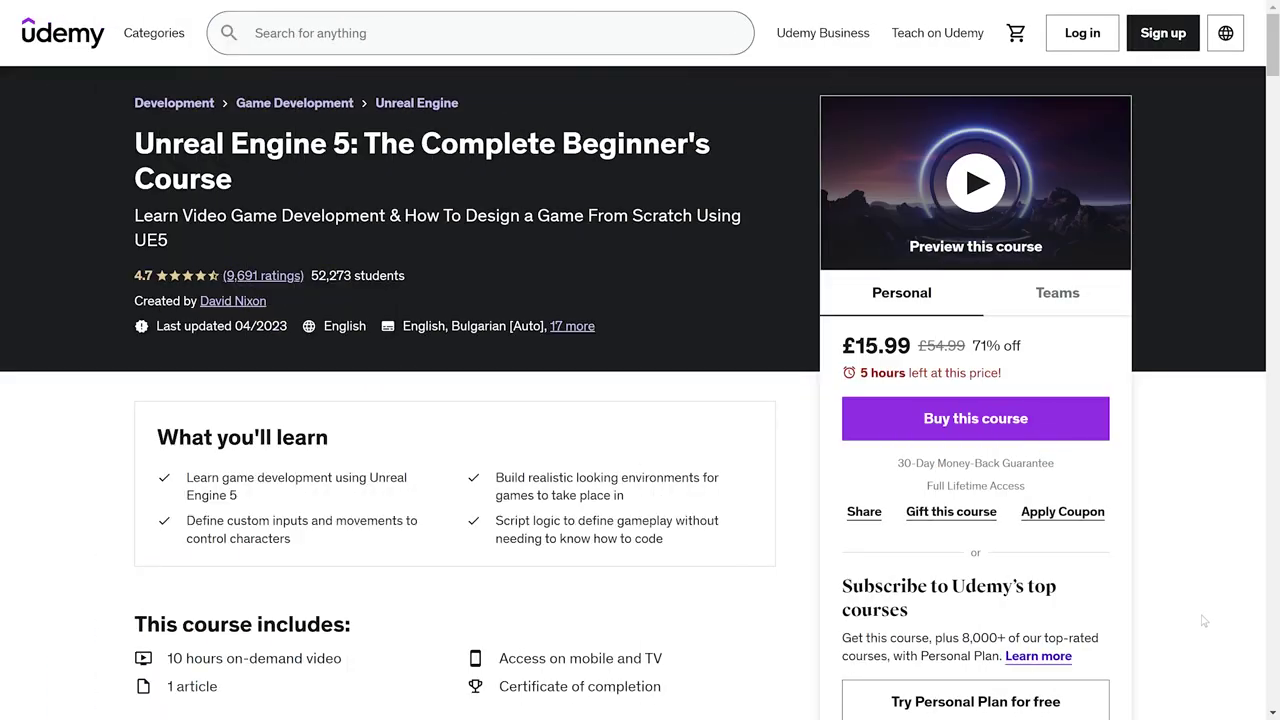
Step: Scroll the Udemy course page down to the Course content section
middle_click(1201, 614)
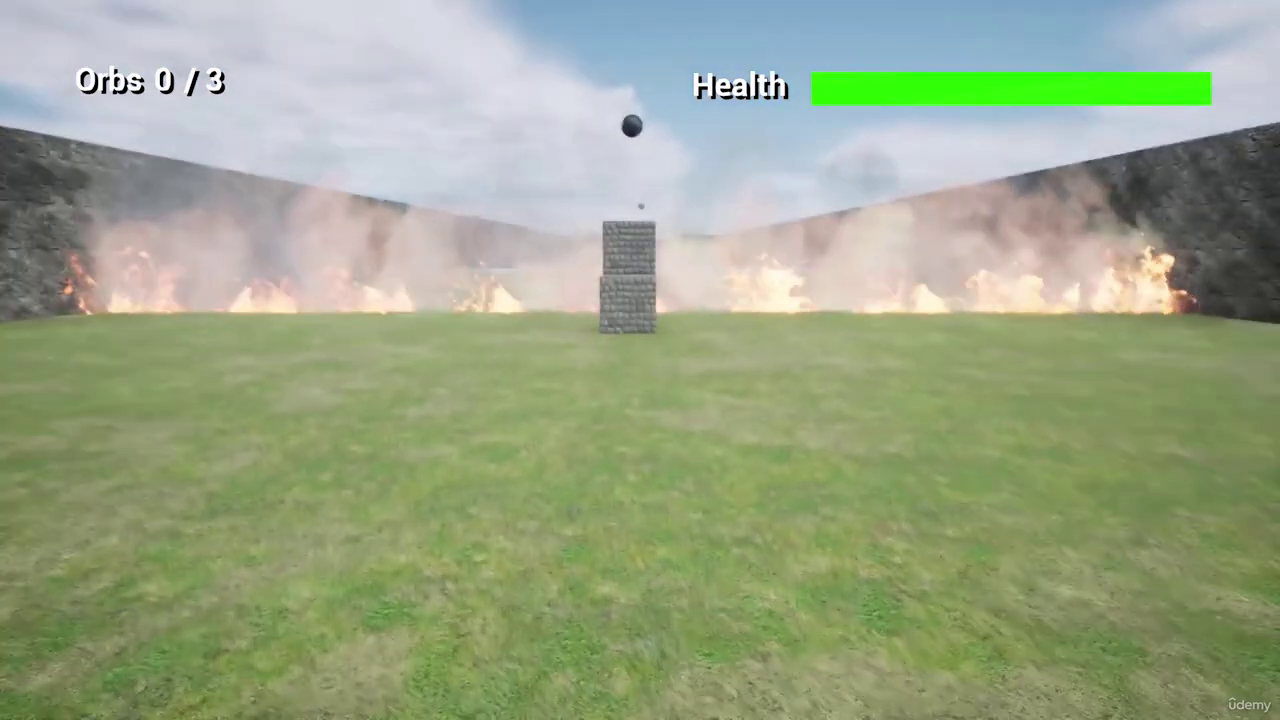
Step: Advance the preview footage until all 3 orbs are collected and YOU WIN!!!! appears
key("w")
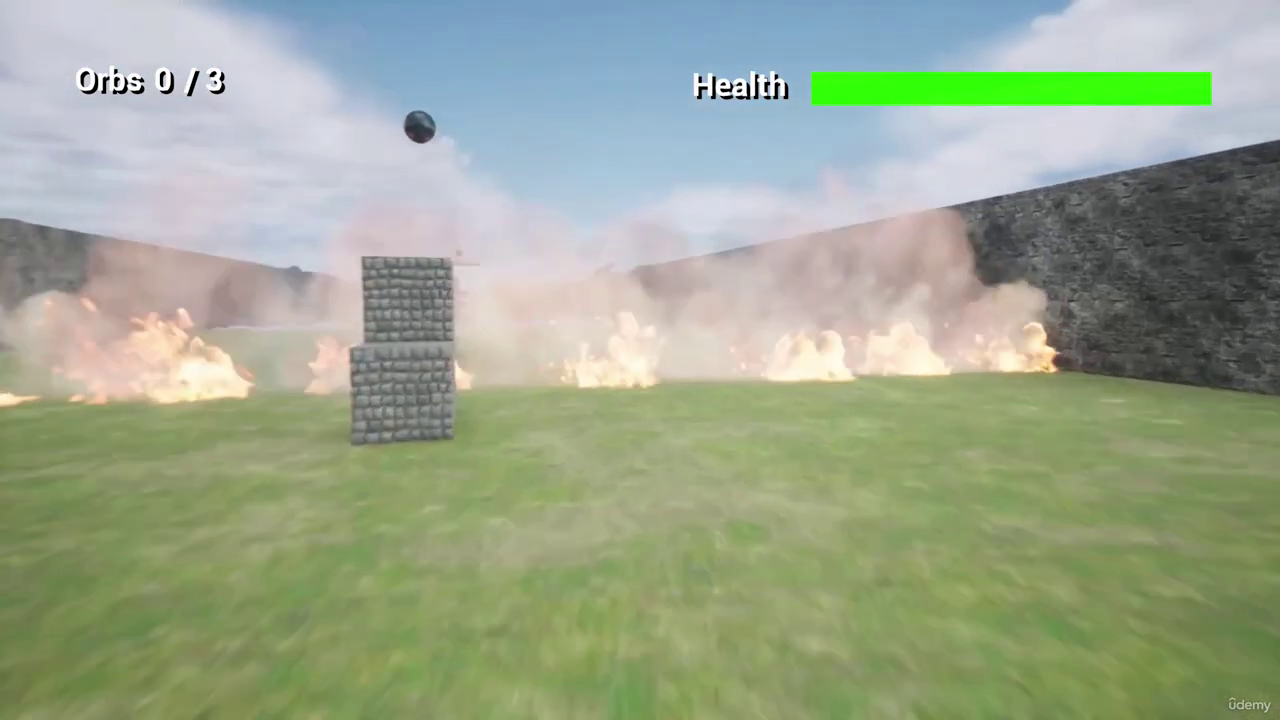
key("w")
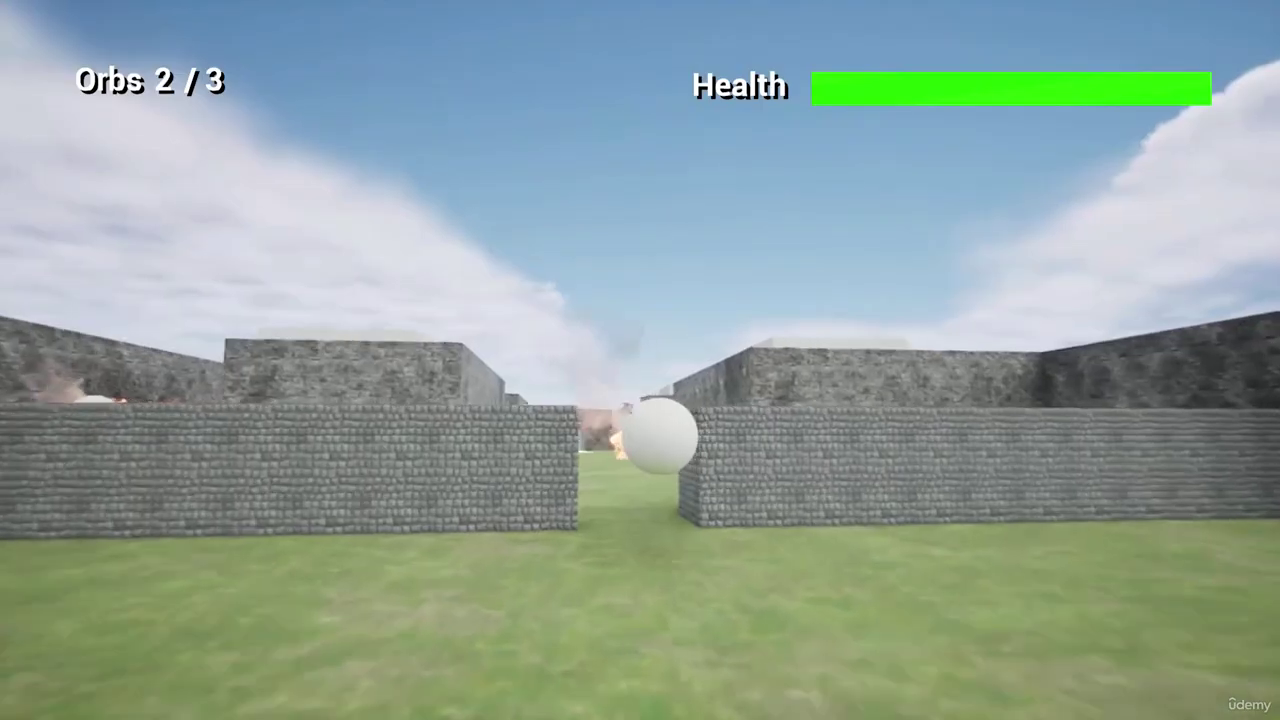
key("w")
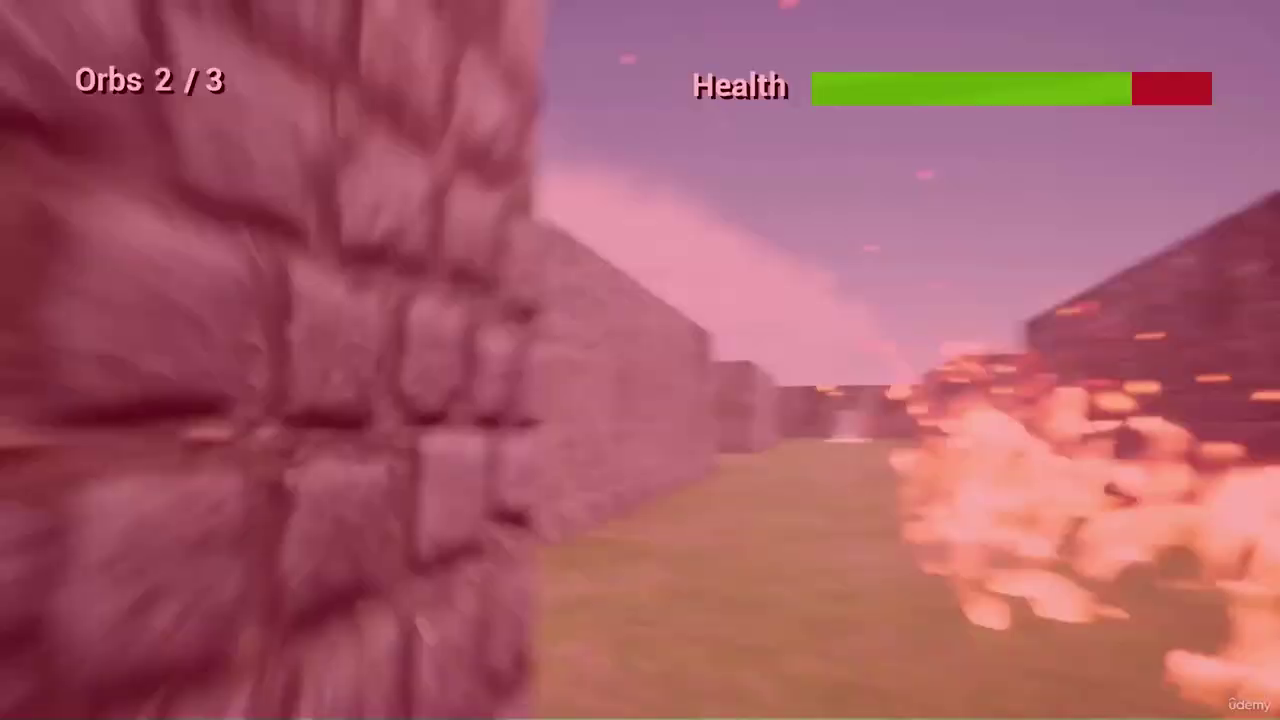
key("w")
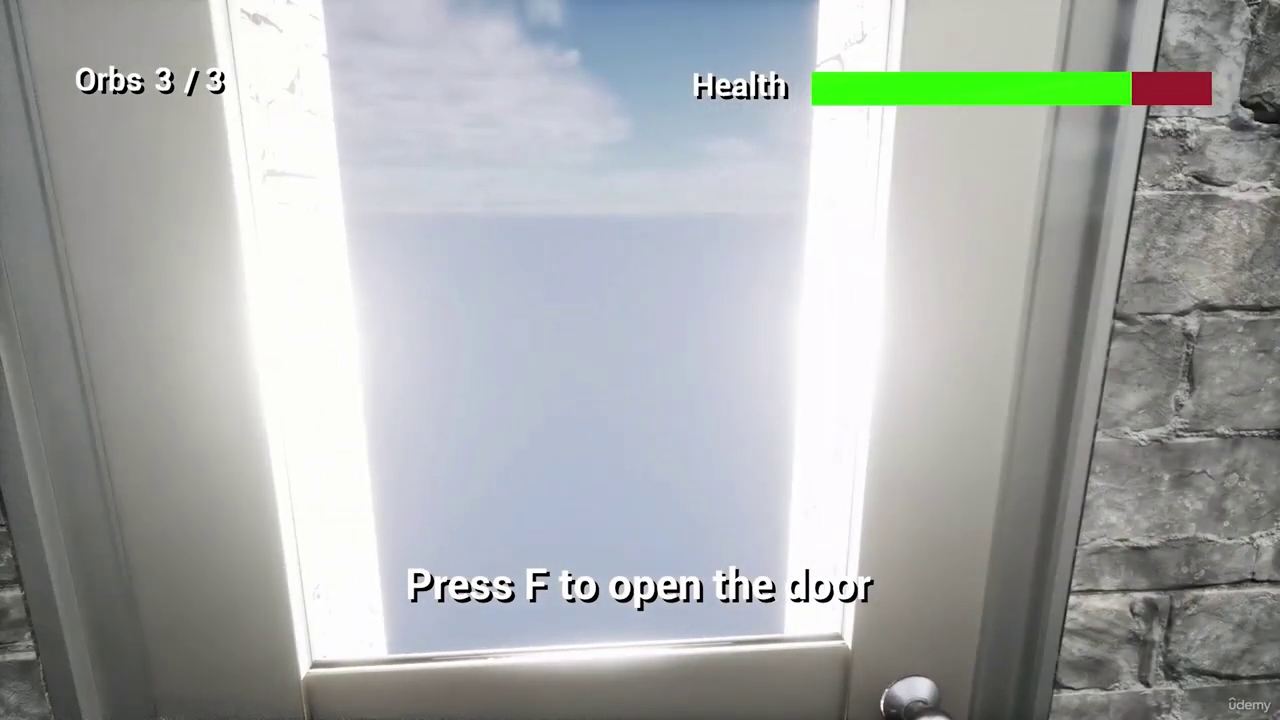
key("f")
key("w")
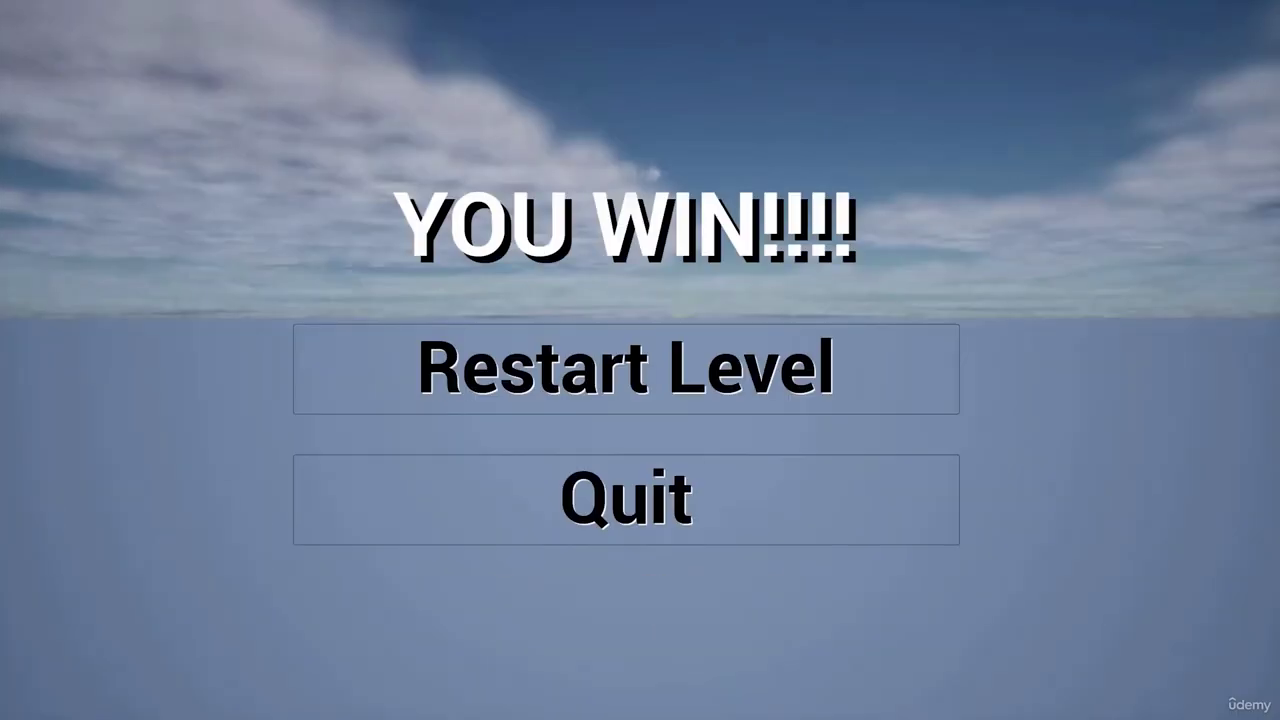